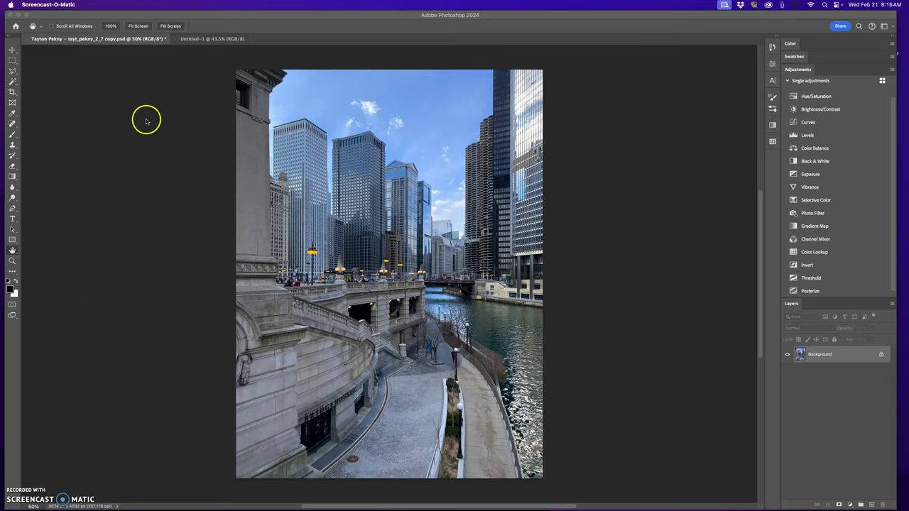
# Select a rectangular area of the city photo around the stone bridge, street lamps and lower buildings with the Rectangular Marquee tool.
pyautogui.click(187, 39)
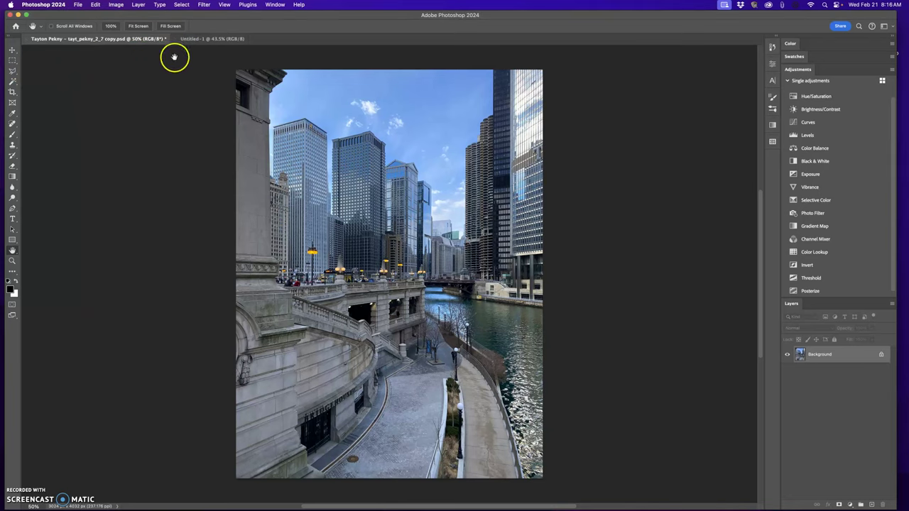
pyautogui.click(191, 39)
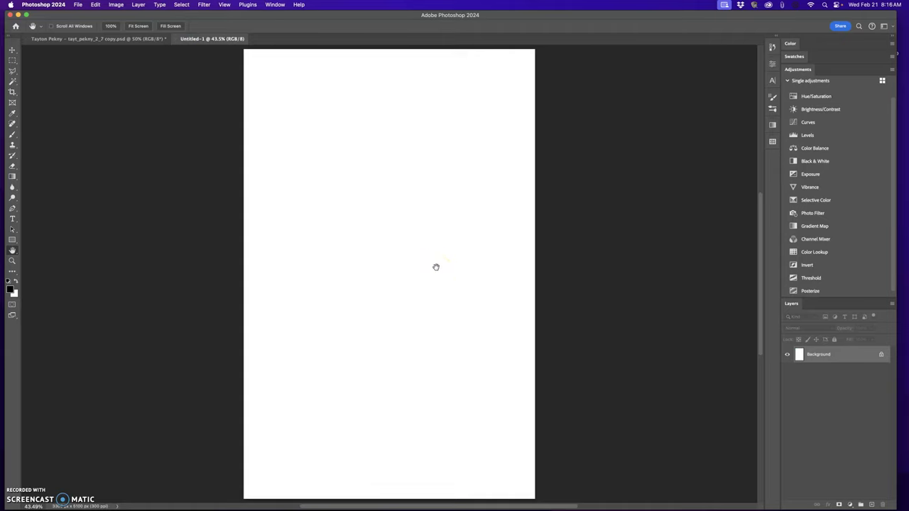
pyautogui.click(113, 39)
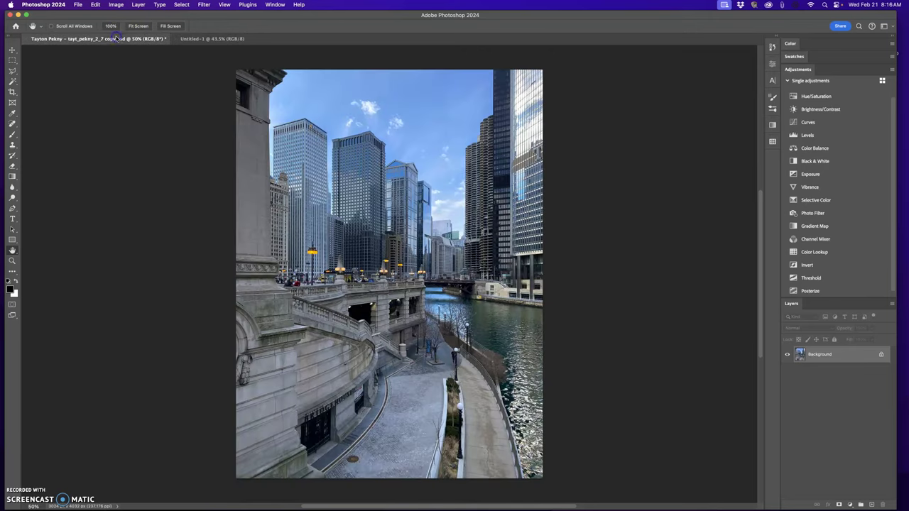
pyautogui.click(12, 60)
pyautogui.moveTo(12, 60); pyautogui.dragTo(42, 60)
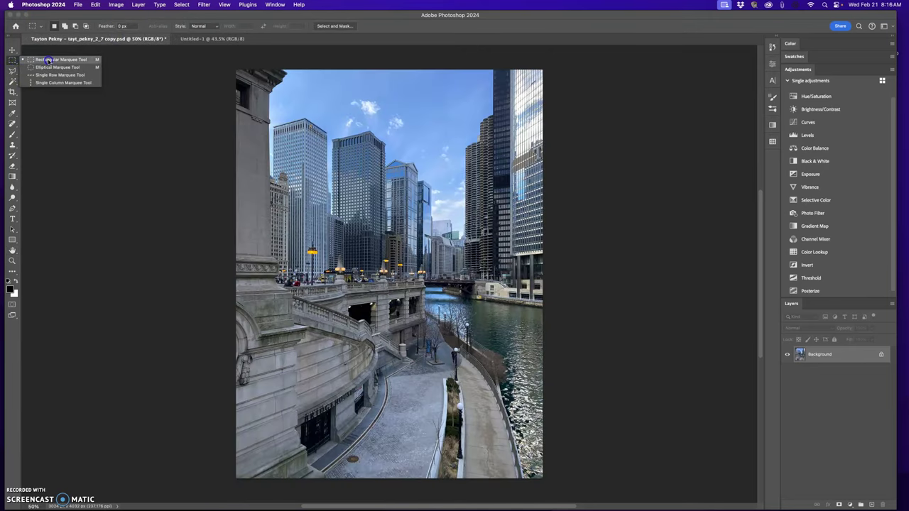
pyautogui.click(48, 60)
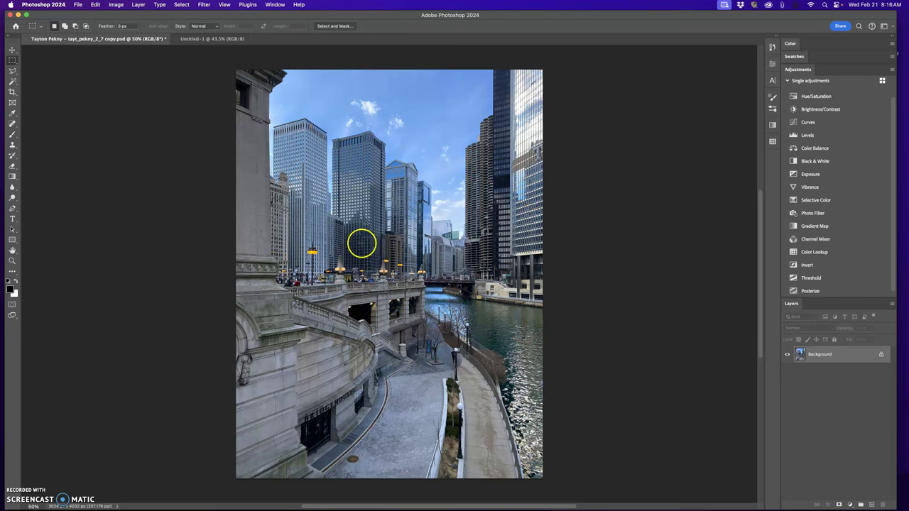
pyautogui.moveTo(352, 224); pyautogui.dragTo(462, 317)
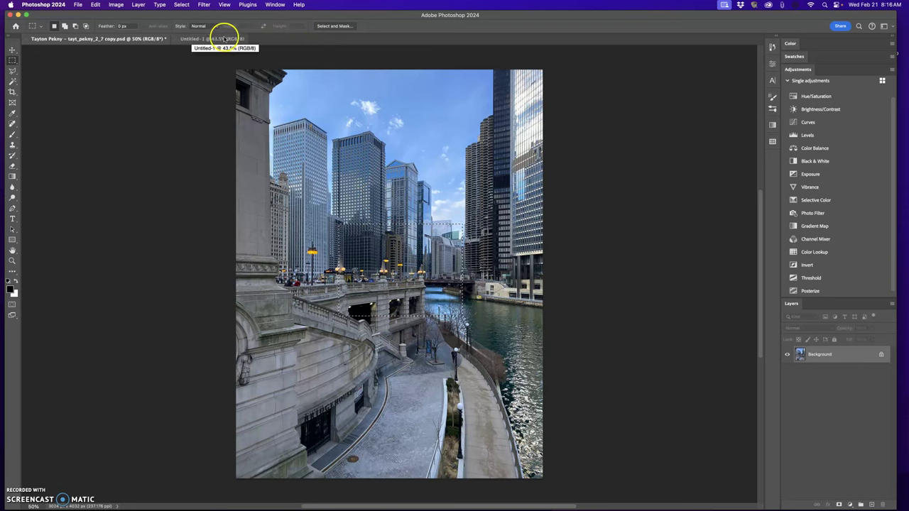
# Copy the selected bridge area into the blank Untitled-1 document with the Move tool, placing it near the canvas centre.
pyautogui.click(12, 50)
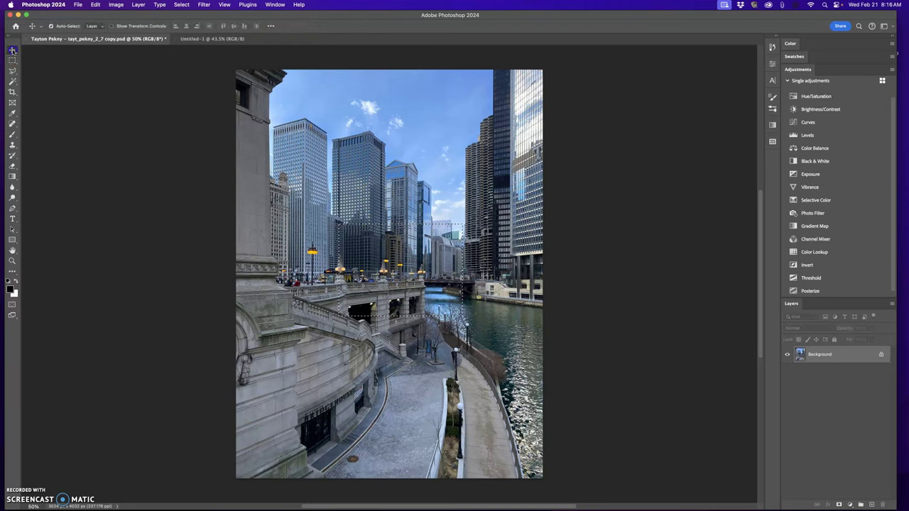
pyautogui.rightClick(12, 50)
pyautogui.click(44, 50)
pyautogui.moveTo(377, 222); pyautogui.dragTo(391, 250)
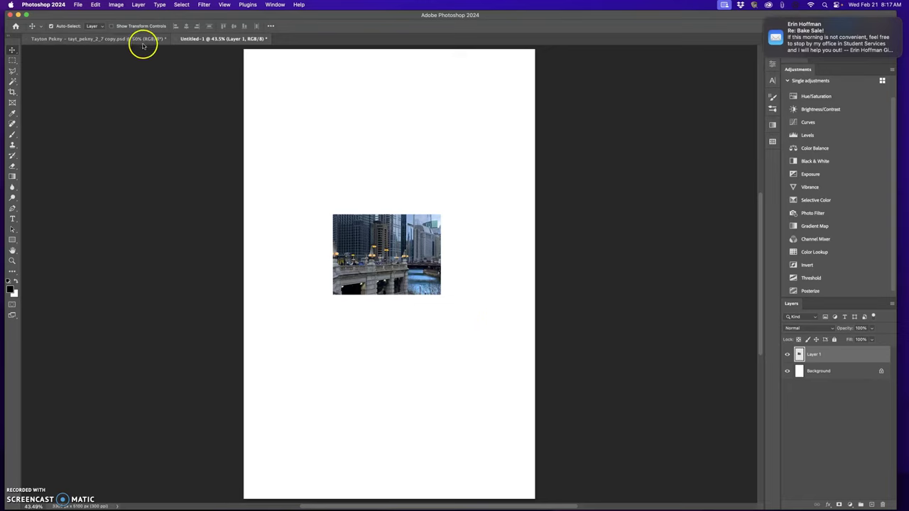
# Return to the city photo and select a tall rectangle around the riverside walkway and the far end of the bridge.
pyautogui.click(129, 39)
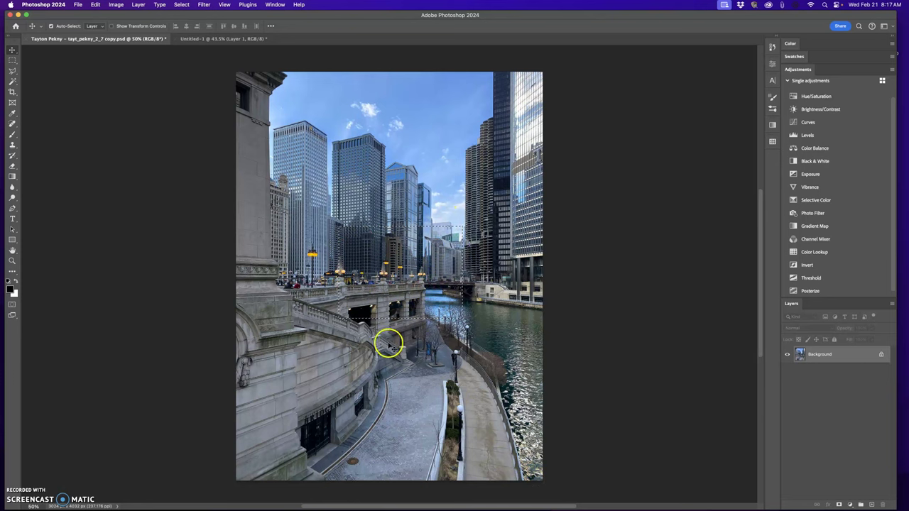
pyautogui.click(12, 61)
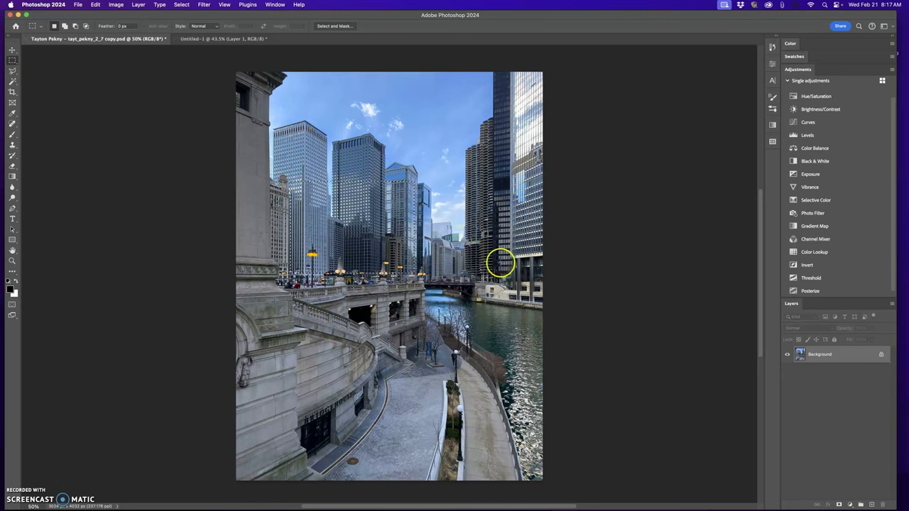
pyautogui.moveTo(398, 269); pyautogui.dragTo(479, 294)
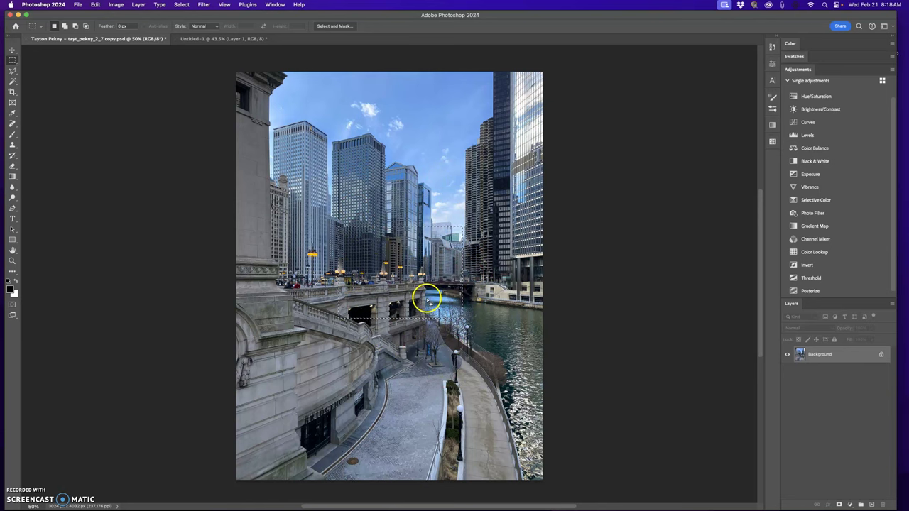
pyautogui.moveTo(416, 395); pyautogui.dragTo(486, 264)
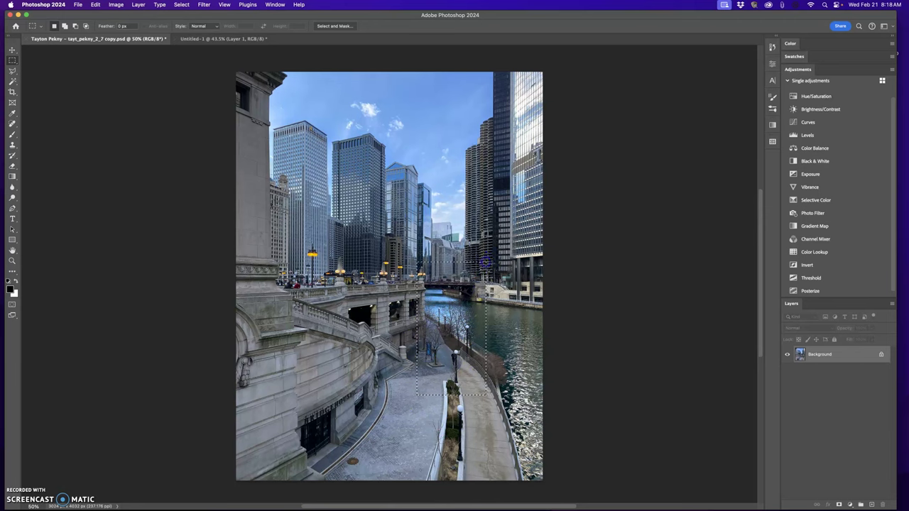
# Copy the walkway selection into Untitled-1 and position it overlapping the lower-right corner of the first bridge piece.
pyautogui.click(12, 50)
pyautogui.moveTo(441, 293); pyautogui.dragTo(428, 313)
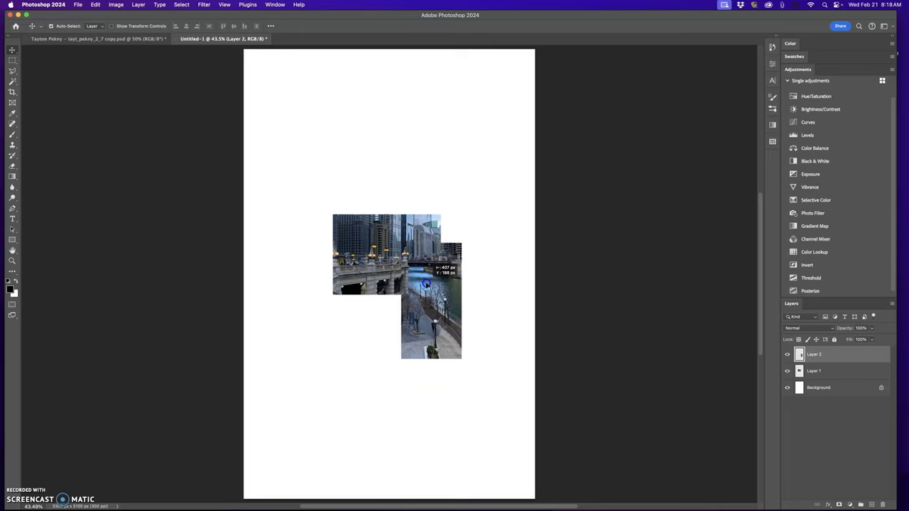
pyautogui.moveTo(443, 341)
pyautogui.mouseDown()
pyautogui.moveTo(453, 366)
pyautogui.moveTo(455, 263)
pyautogui.moveTo(447, 336)
pyautogui.moveTo(435, 344)
pyautogui.mouseUp()
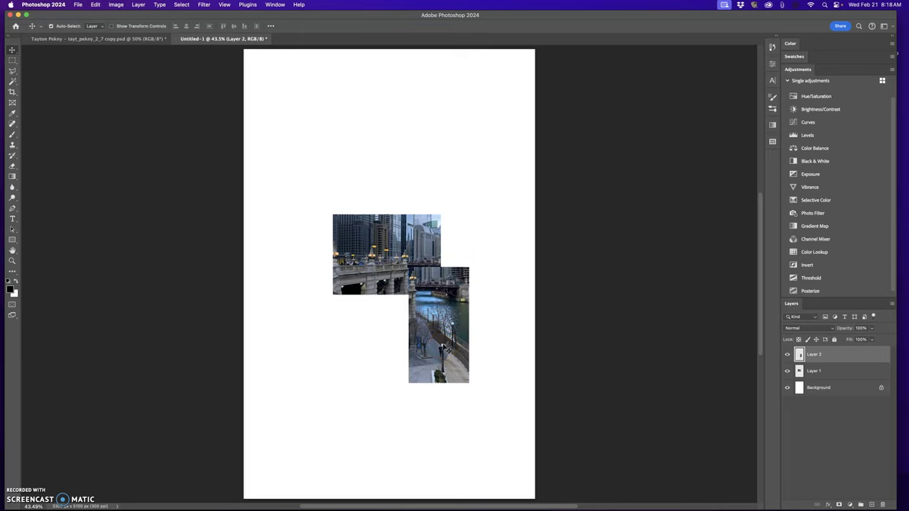
pyautogui.moveTo(427, 321); pyautogui.dragTo(431, 320)
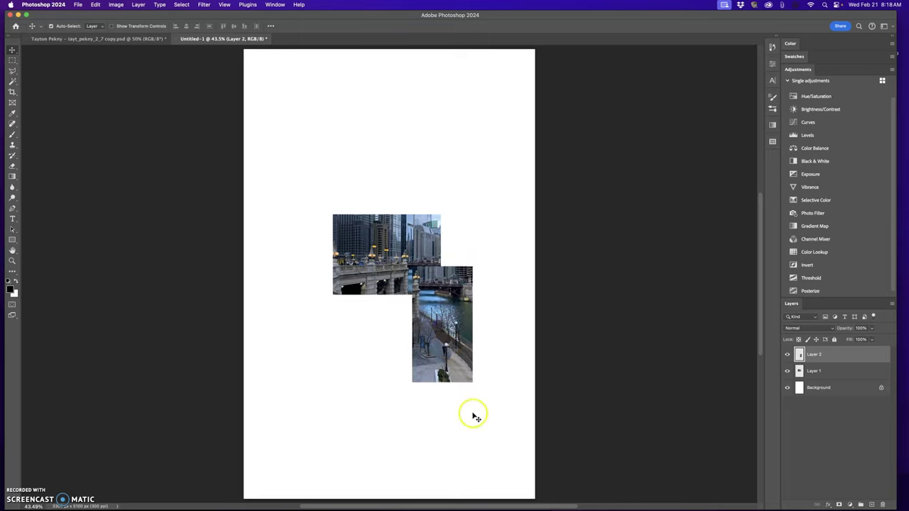
# Return to the city photo and select a rectangle around the stone staircase, balustrade and bridge arches.
pyautogui.click(123, 40)
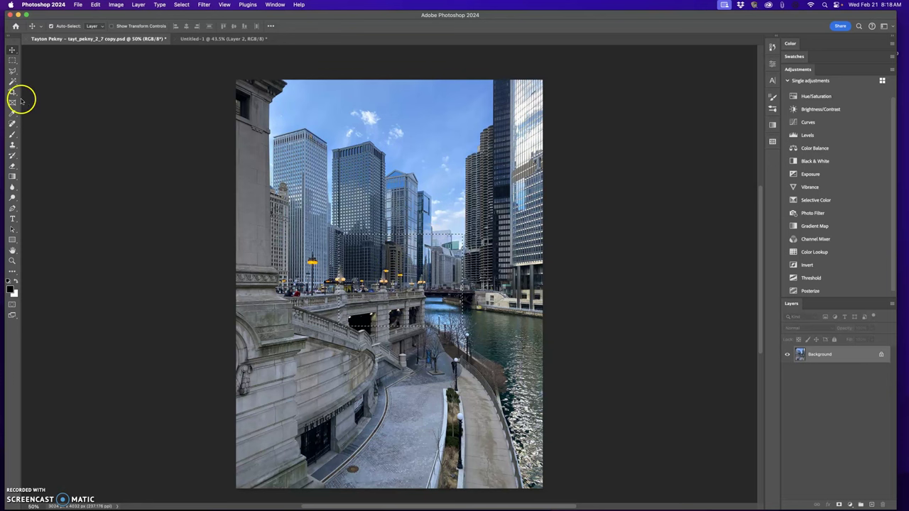
pyautogui.click(12, 60)
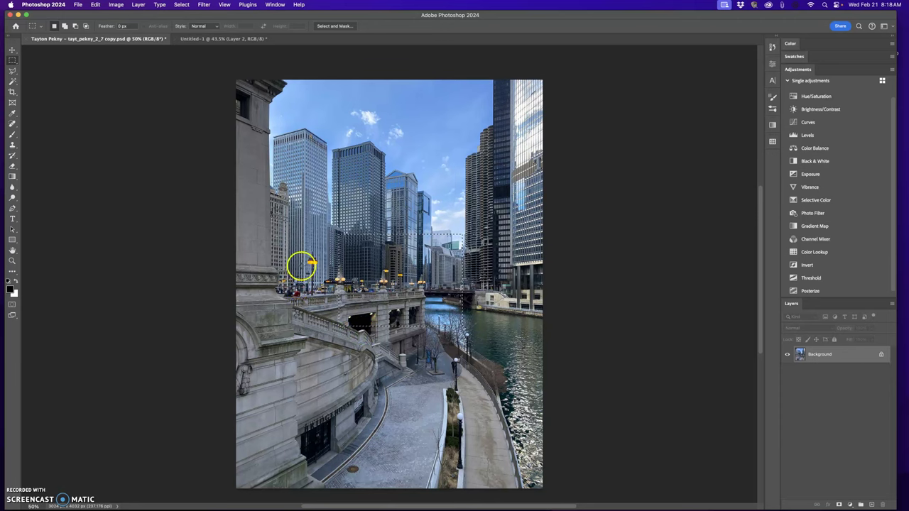
pyautogui.moveTo(302, 285); pyautogui.dragTo(407, 375)
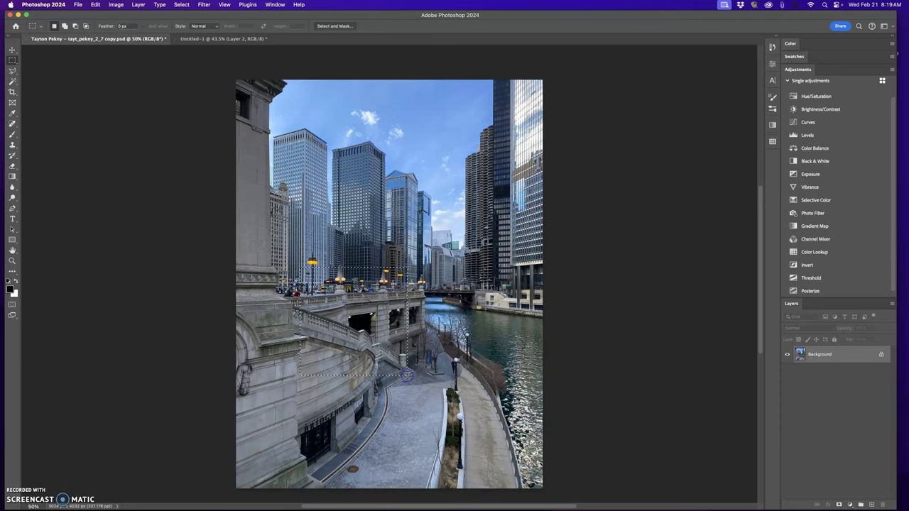
# Copy the staircase selection into Untitled-1 and position it overlapping the left side of the first bridge piece.
pyautogui.click(11, 51)
pyautogui.moveTo(341, 274); pyautogui.dragTo(363, 137)
pyautogui.moveTo(378, 264); pyautogui.dragTo(310, 252)
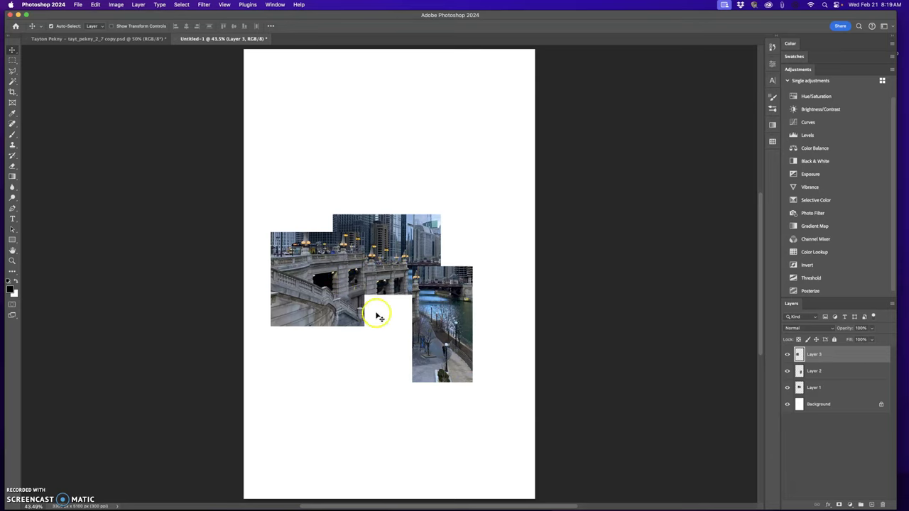
# Add a drop shadow to Layer 3 with 79% opacity, 65° angle, 34 px distance, 0% spread and 38 px size.
pyautogui.click(848, 357)
pyautogui.doubleClick(850, 355)
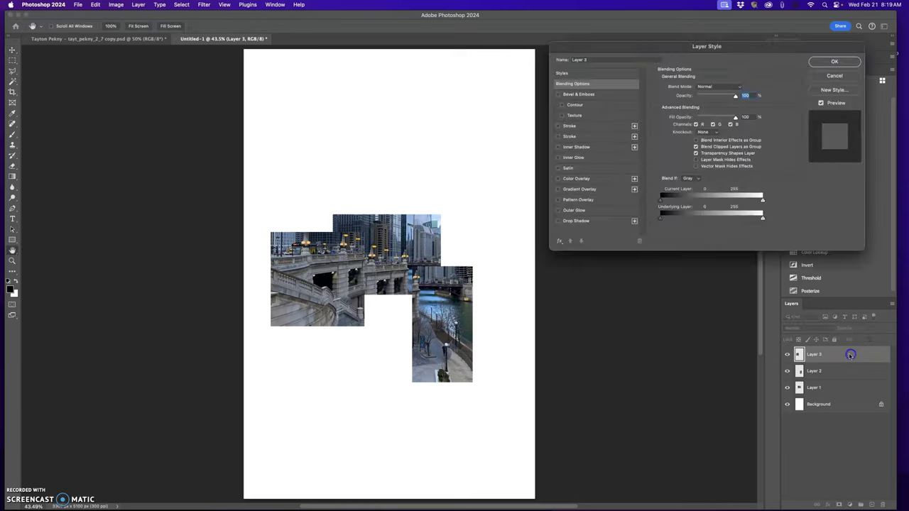
pyautogui.click(577, 220)
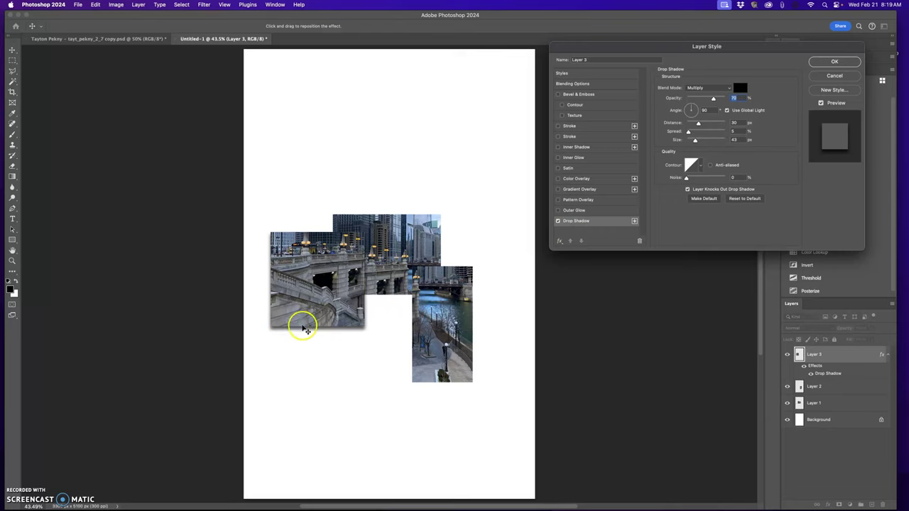
pyautogui.moveTo(719, 103); pyautogui.dragTo(690, 108)
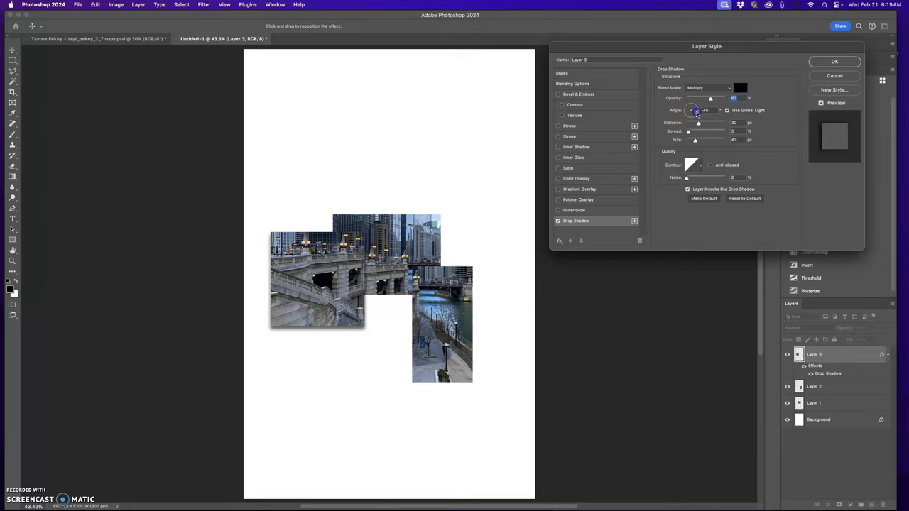
pyautogui.moveTo(685, 114); pyautogui.dragTo(694, 105)
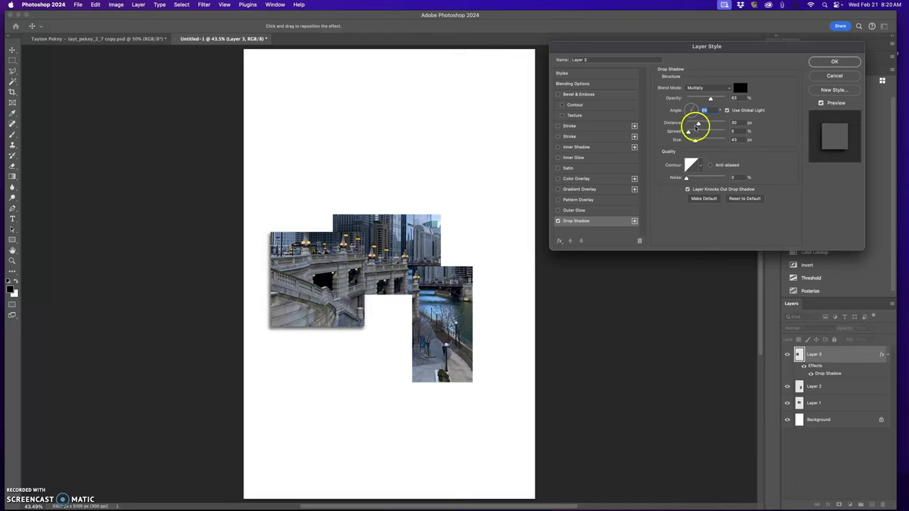
pyautogui.moveTo(698, 125)
pyautogui.mouseDown()
pyautogui.moveTo(716, 125)
pyautogui.moveTo(698, 126)
pyautogui.moveTo(696, 135)
pyautogui.moveTo(724, 134)
pyautogui.moveTo(685, 135)
pyautogui.moveTo(694, 141)
pyautogui.mouseUp()
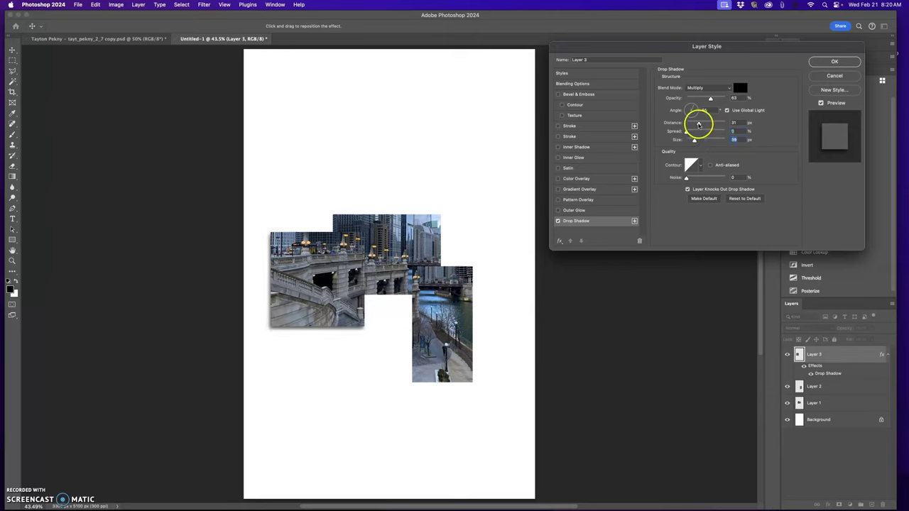
pyautogui.click(712, 99)
pyautogui.moveTo(712, 99); pyautogui.dragTo(717, 99)
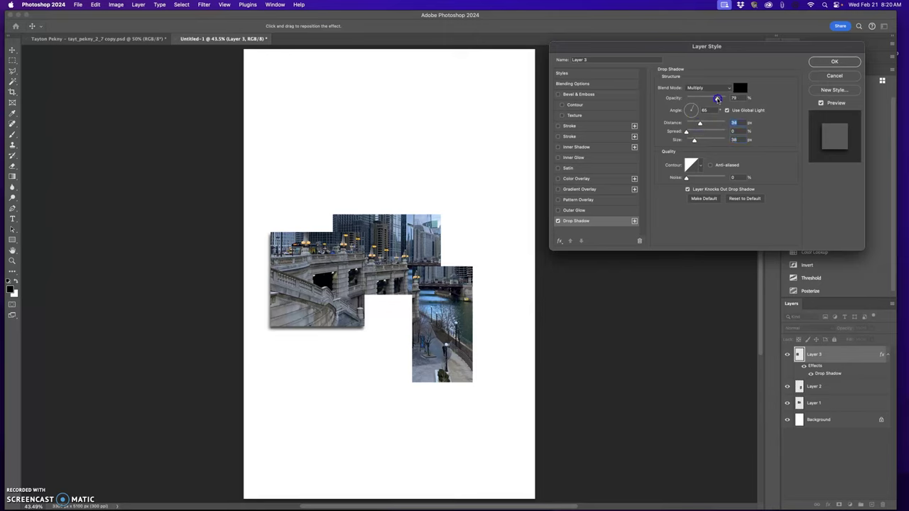
pyautogui.click(835, 62)
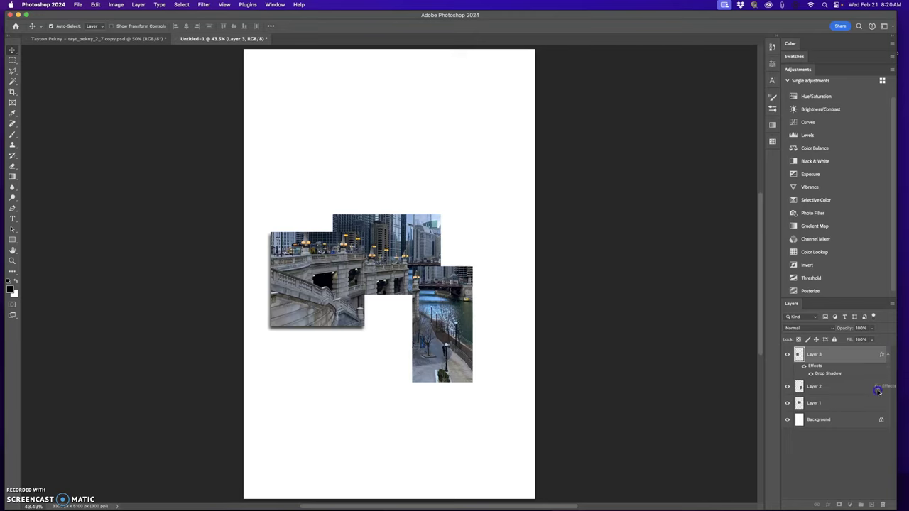
# Copy Layer 3's drop shadow effect onto Layer 2 and Layer 1.
pyautogui.moveTo(877, 391); pyautogui.dragTo(877, 392)
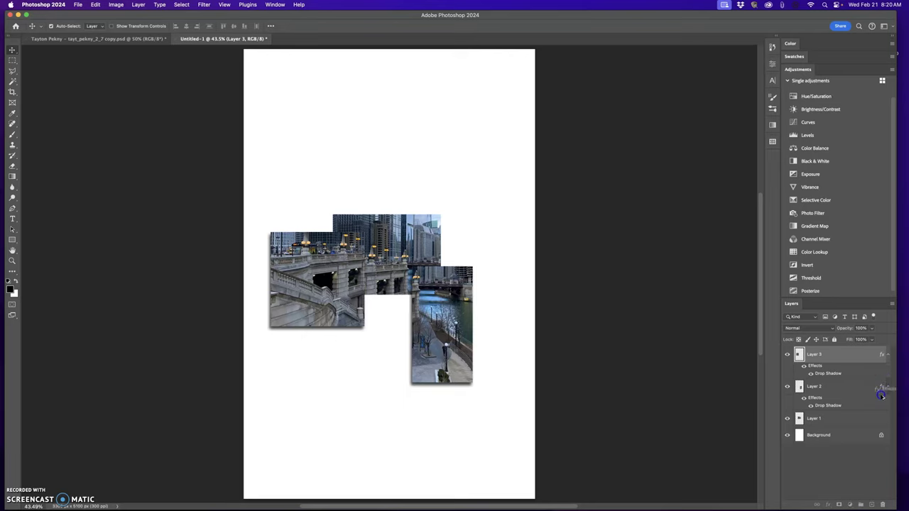
pyautogui.moveTo(874, 421); pyautogui.dragTo(874, 423)
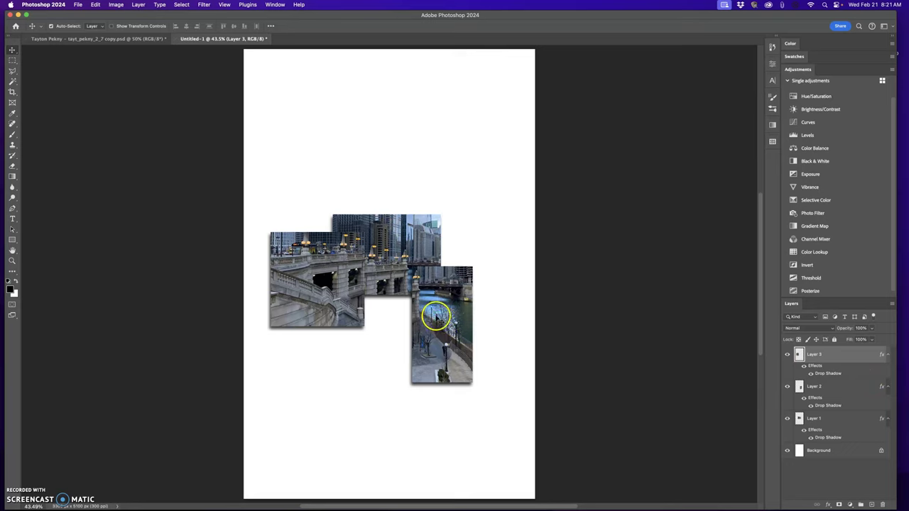
# Move the walkway piece on Layer 2 slightly up and the bridge piece on Layer 1 further up the canvas.
pyautogui.rightClick(434, 316)
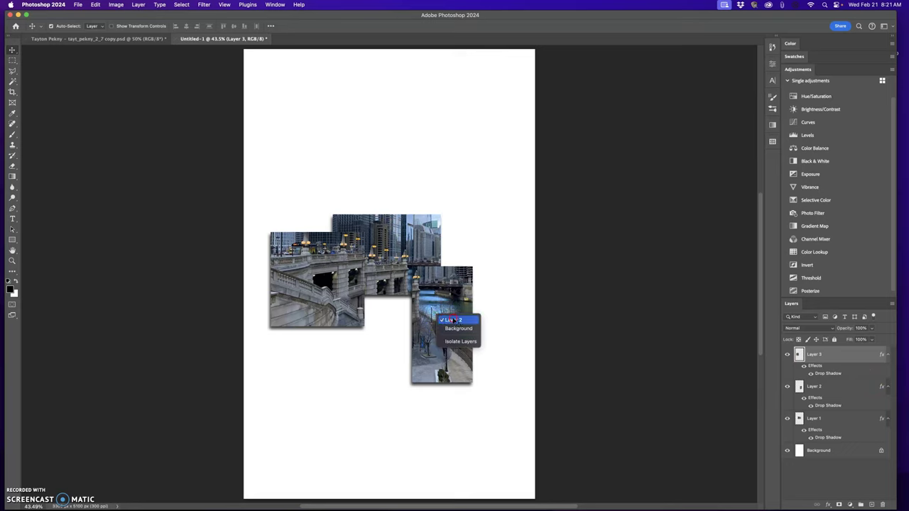
pyautogui.click(454, 320)
pyautogui.moveTo(447, 321)
pyautogui.mouseDown()
pyautogui.moveTo(461, 315)
pyautogui.moveTo(445, 308)
pyautogui.mouseUp()
pyautogui.rightClick(375, 229)
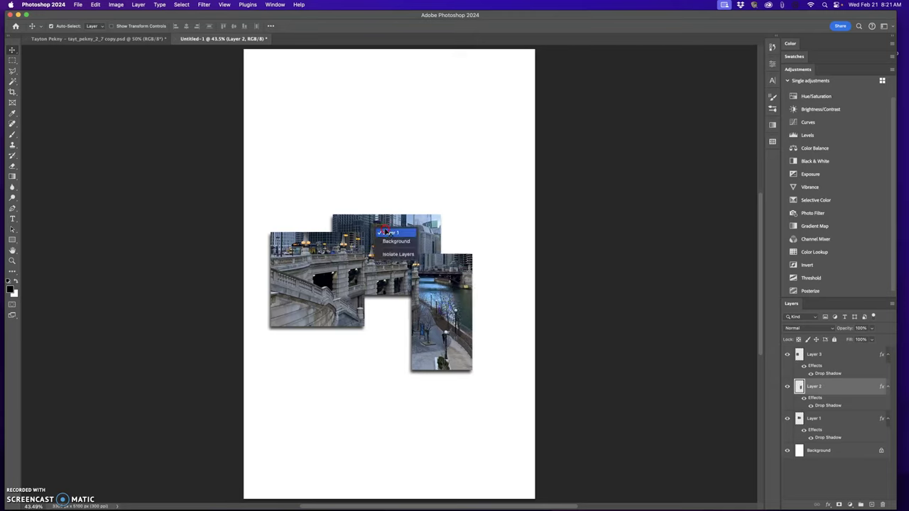
pyautogui.click(386, 232)
pyautogui.moveTo(387, 236); pyautogui.dragTo(391, 206)
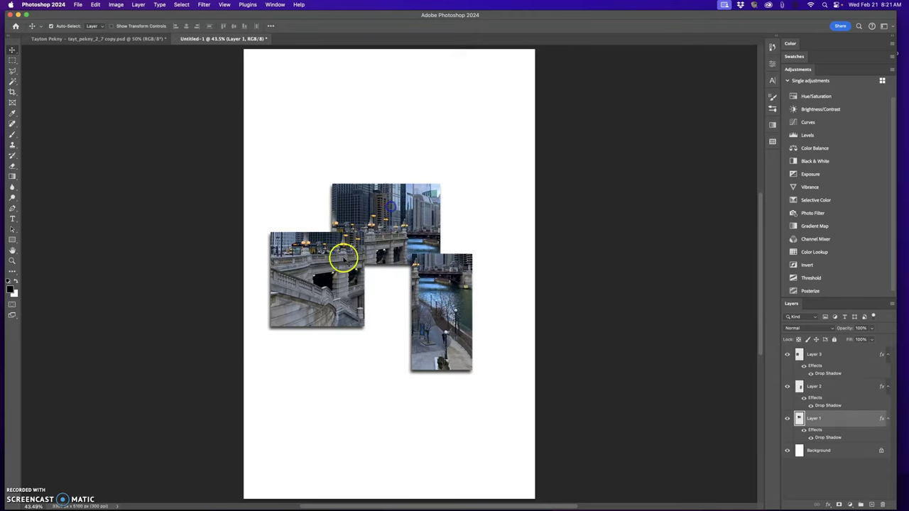
# Shift the staircase piece on Layer 3 slightly right and down, and the walkway piece on Layer 2 up and right.
pyautogui.rightClick(340, 265)
pyautogui.click(350, 269)
pyautogui.moveTo(324, 274)
pyautogui.mouseDown()
pyautogui.moveTo(318, 265)
pyautogui.moveTo(337, 283)
pyautogui.mouseUp()
pyautogui.click(433, 311)
pyautogui.moveTo(433, 311); pyautogui.dragTo(452, 287)
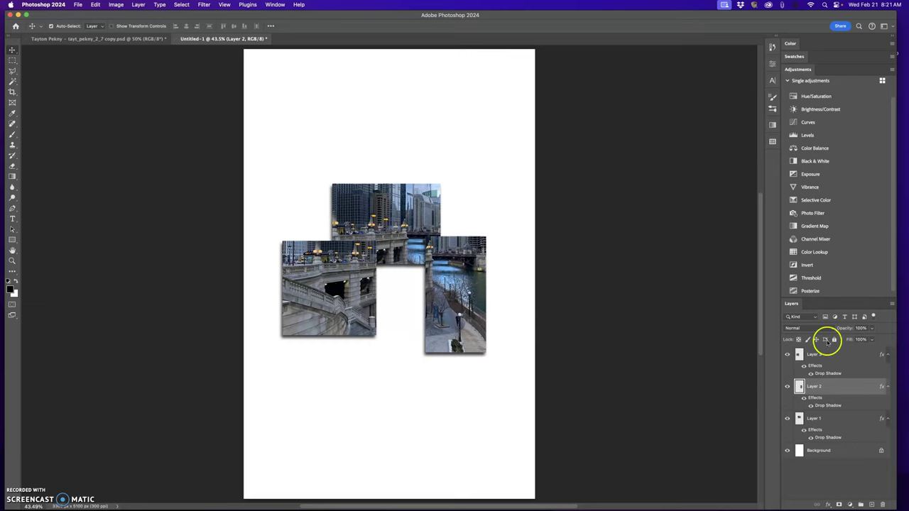
# Move Layer 2 with the walkway piece below Layer 1 in the layer stack.
pyautogui.rightClick(450, 283)
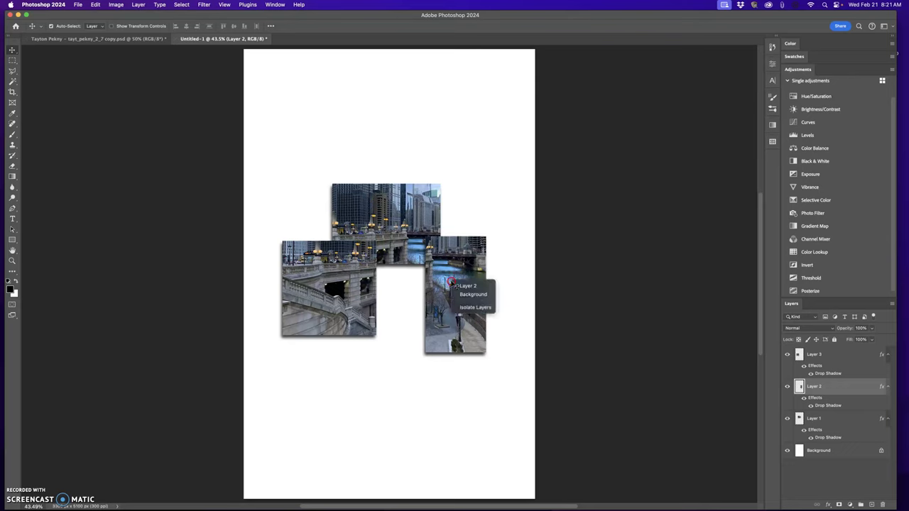
pyautogui.click(468, 287)
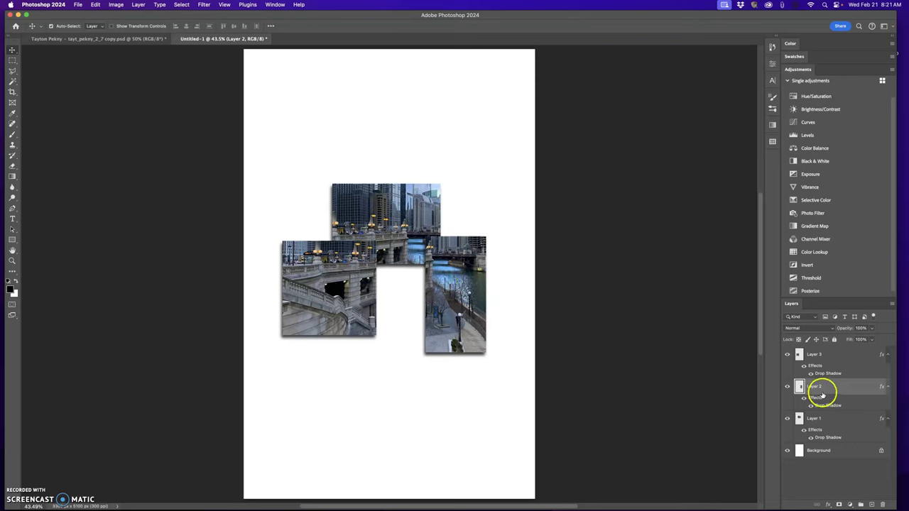
pyautogui.moveTo(830, 381); pyautogui.dragTo(828, 444)
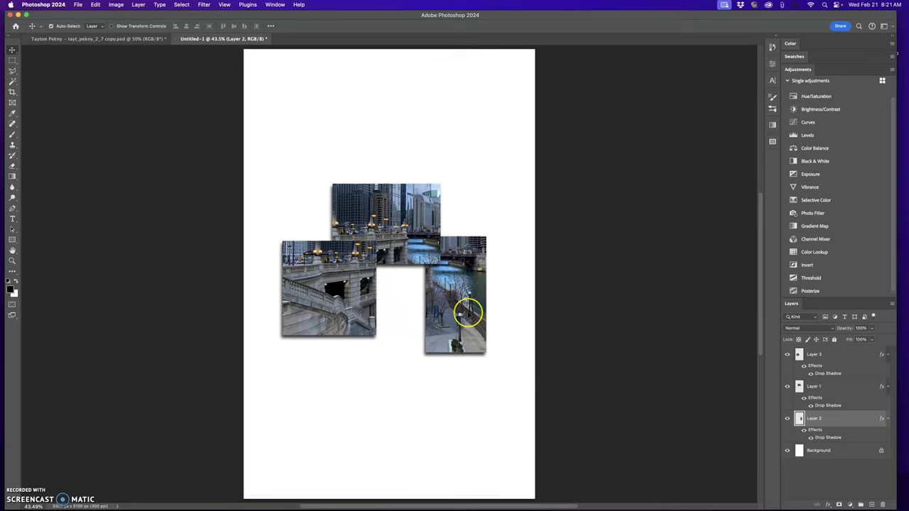
# Move the walkway piece on Layer 2 slightly left.
pyautogui.moveTo(473, 317); pyautogui.dragTo(453, 316)
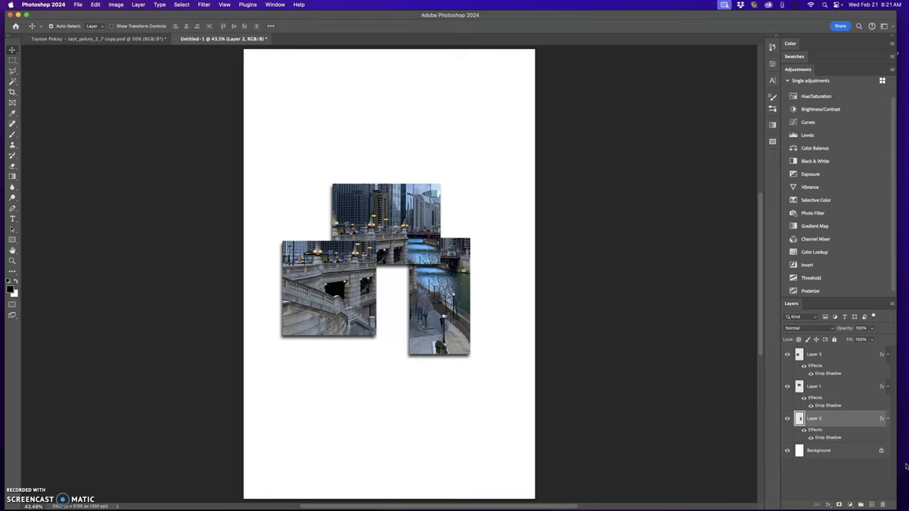
# Add a black inside stroke of about 48 px to the staircase piece on Layer 3, and copy its effects onto Layers 1 and 2.
pyautogui.click(850, 355)
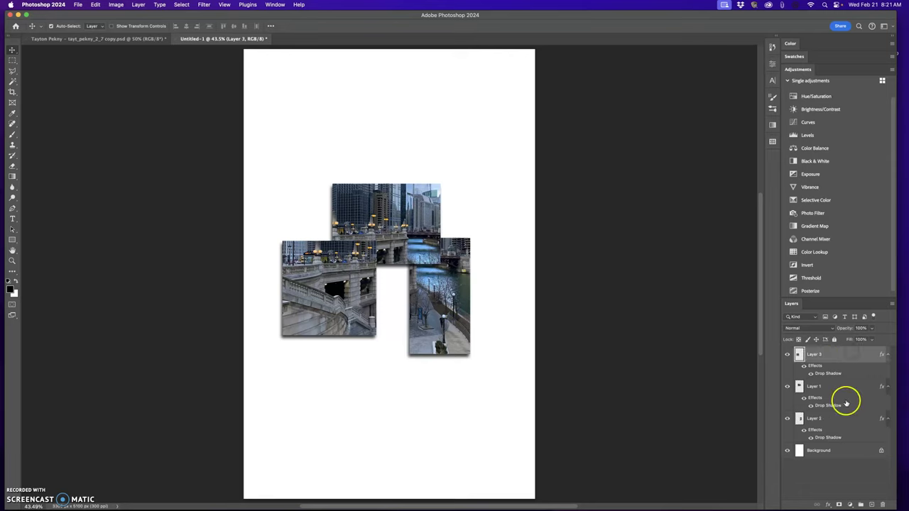
pyautogui.click(838, 358)
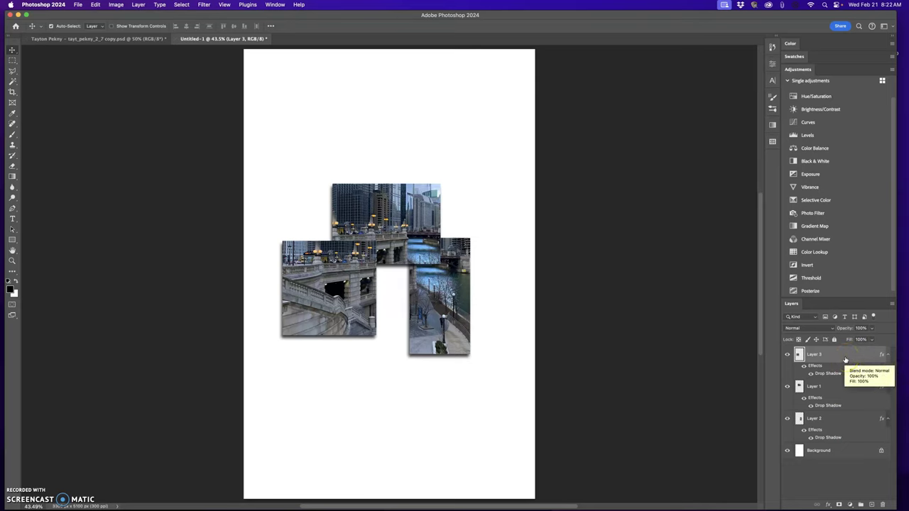
pyautogui.click(845, 359)
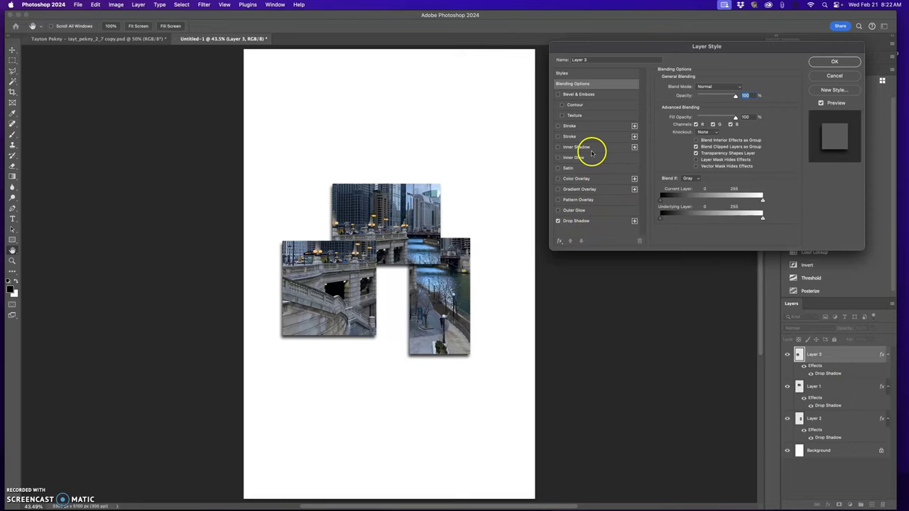
pyautogui.click(595, 127)
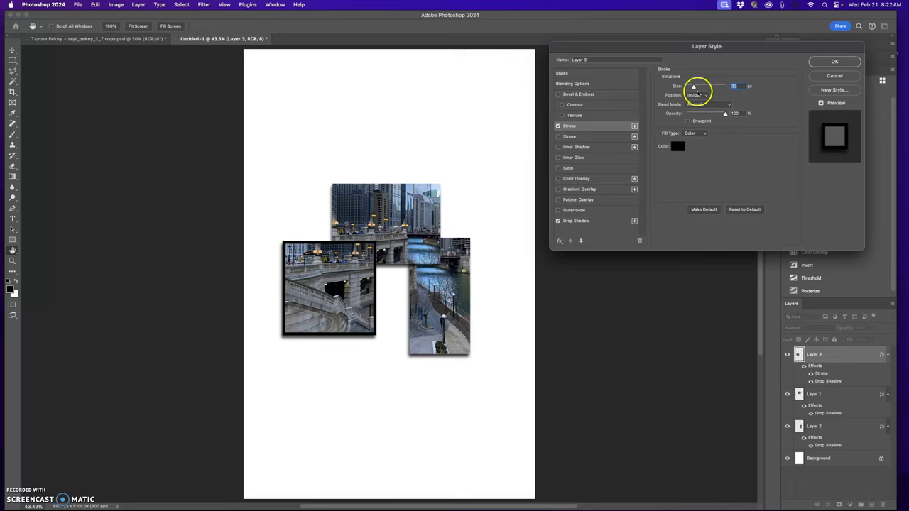
pyautogui.moveTo(694, 86); pyautogui.dragTo(696, 88)
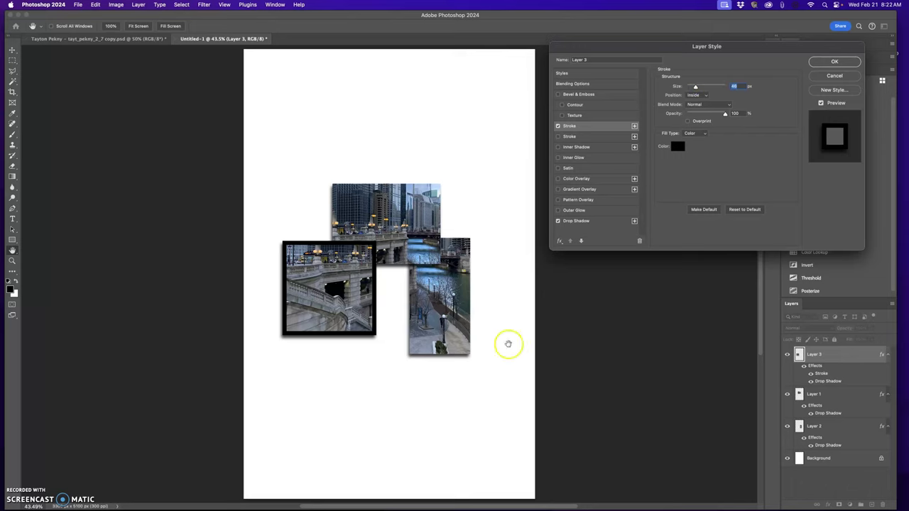
pyautogui.click(835, 63)
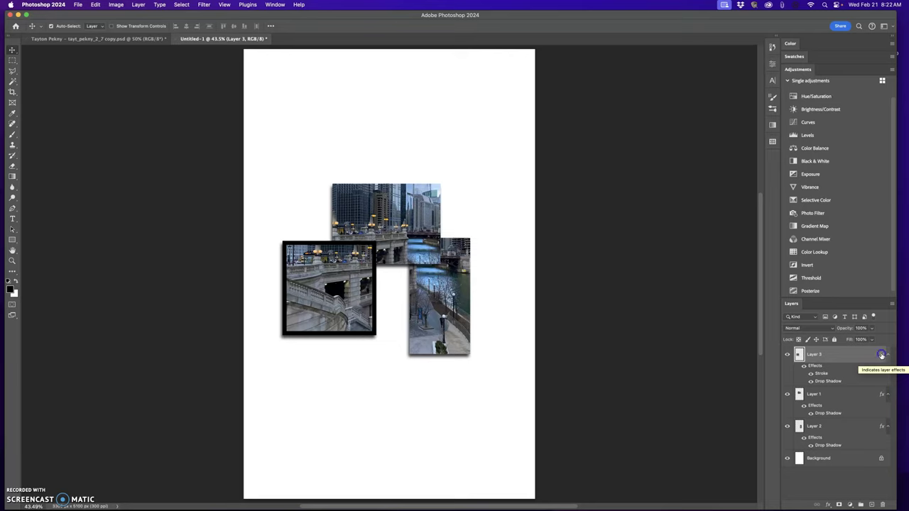
pyautogui.moveTo(879, 398); pyautogui.dragTo(879, 434)
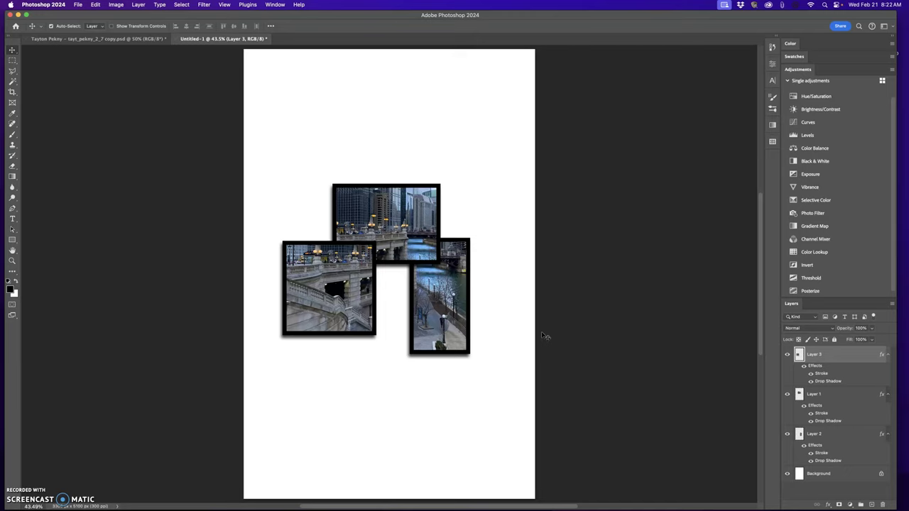
# Add a second, white inside stroke of about 65 px to Layer 3, and copy its effects onto Layers 1 and 2.
pyautogui.click(847, 357)
pyautogui.doubleClick(848, 357)
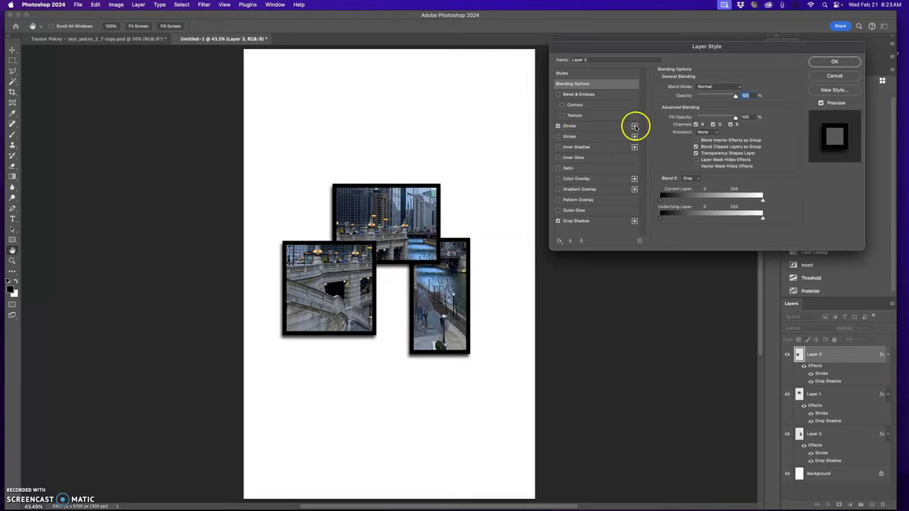
pyautogui.click(558, 137)
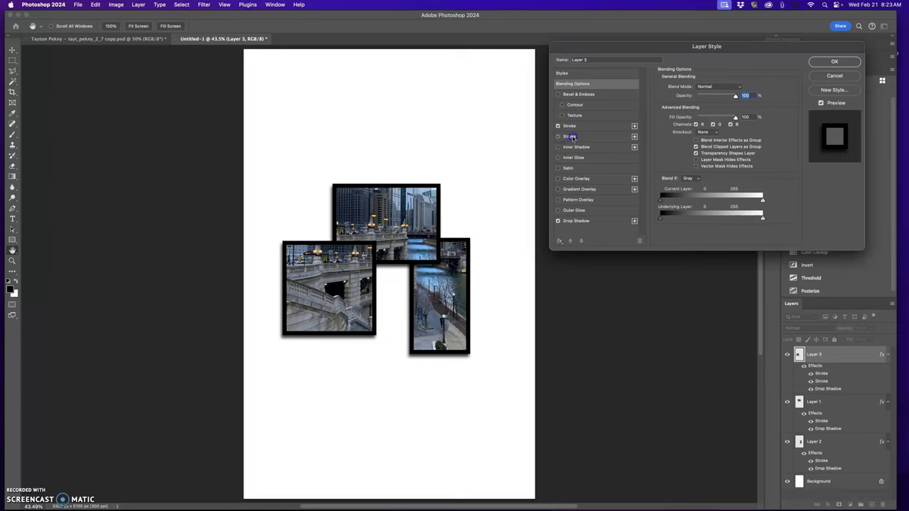
pyautogui.click(573, 137)
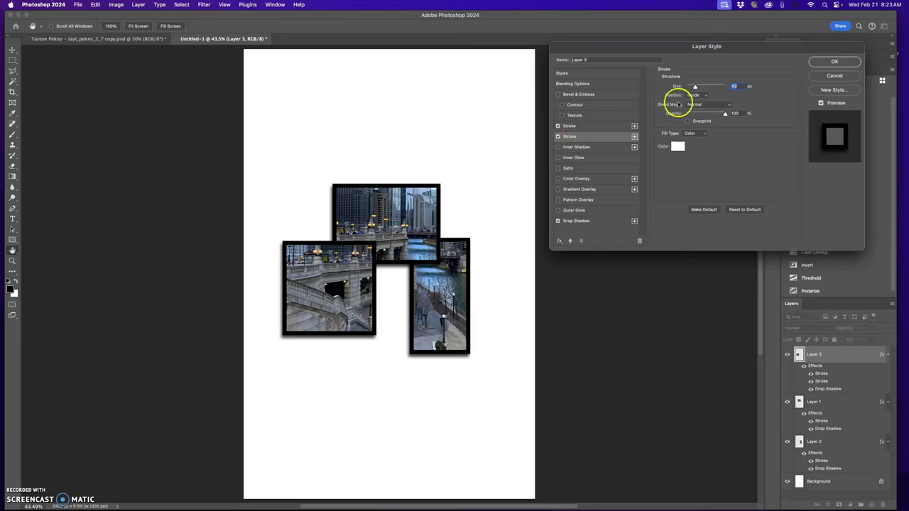
pyautogui.click(603, 140)
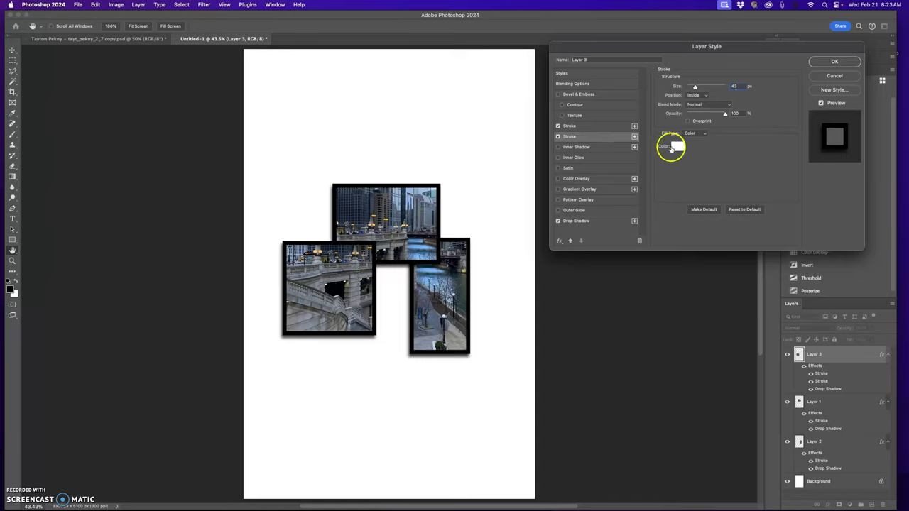
pyautogui.moveTo(695, 88); pyautogui.dragTo(699, 88)
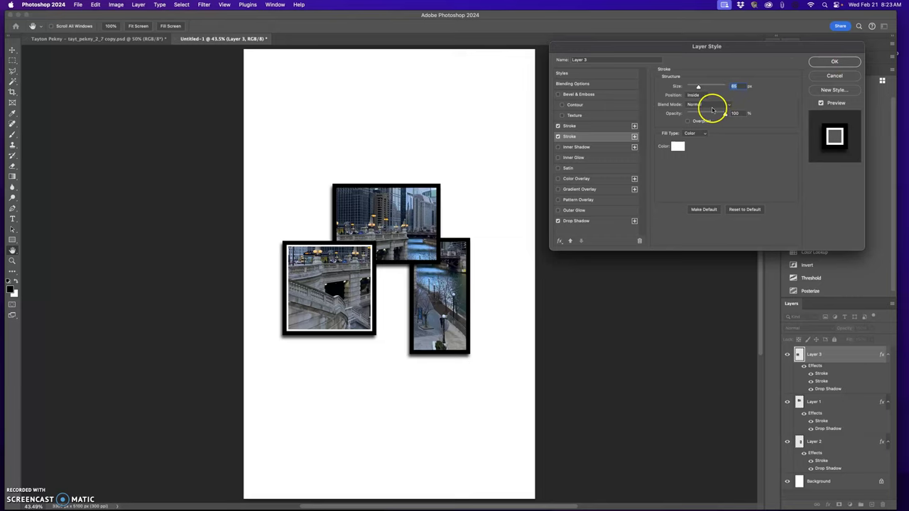
pyautogui.click(835, 62)
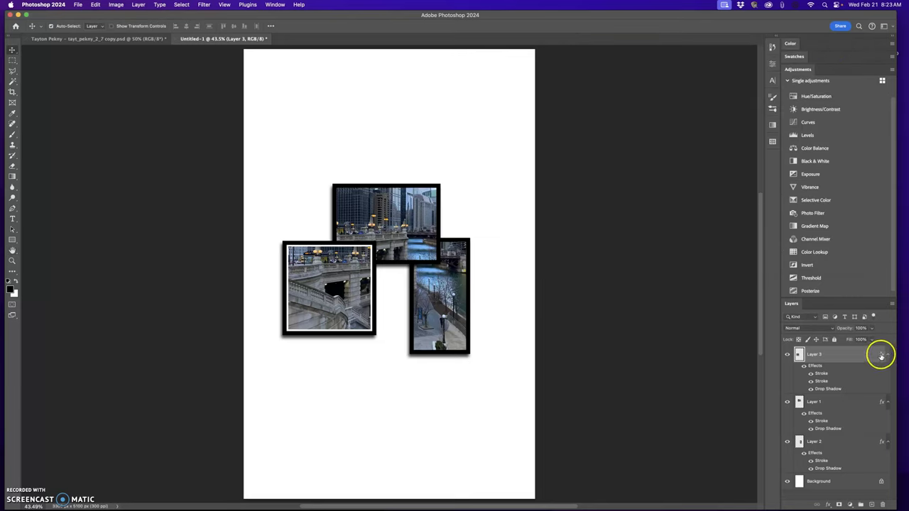
pyautogui.moveTo(880, 355); pyautogui.dragTo(881, 455)
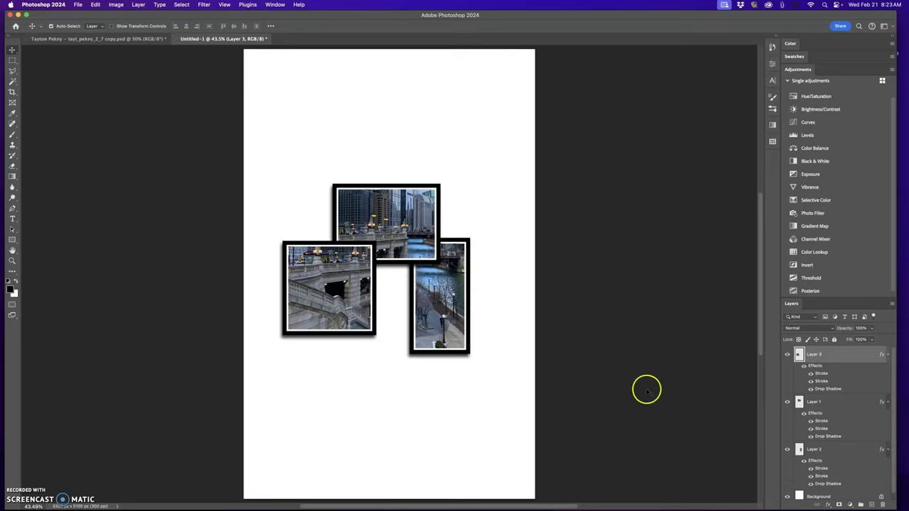
# Rotate the staircase piece on Layer 3 about 9° counterclockwise.
pyautogui.click(841, 356)
pyautogui.press('super+t')
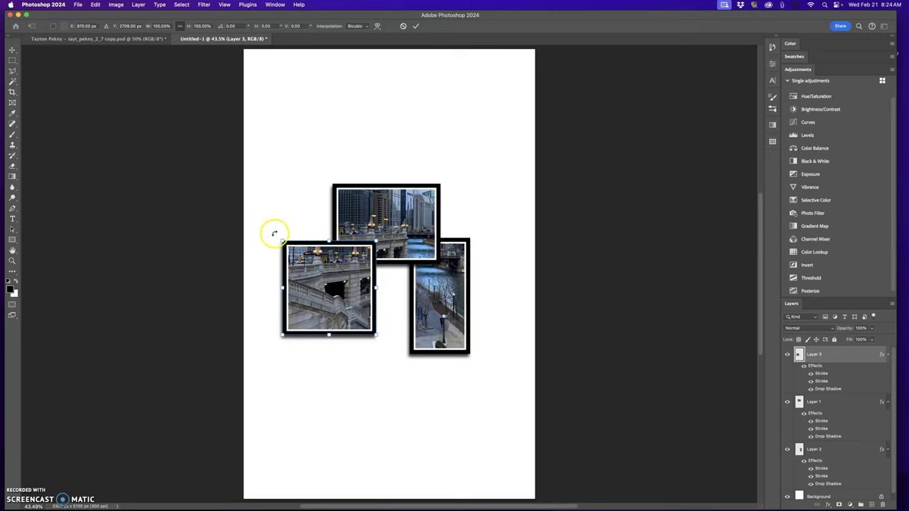
pyautogui.moveTo(277, 233); pyautogui.dragTo(272, 242)
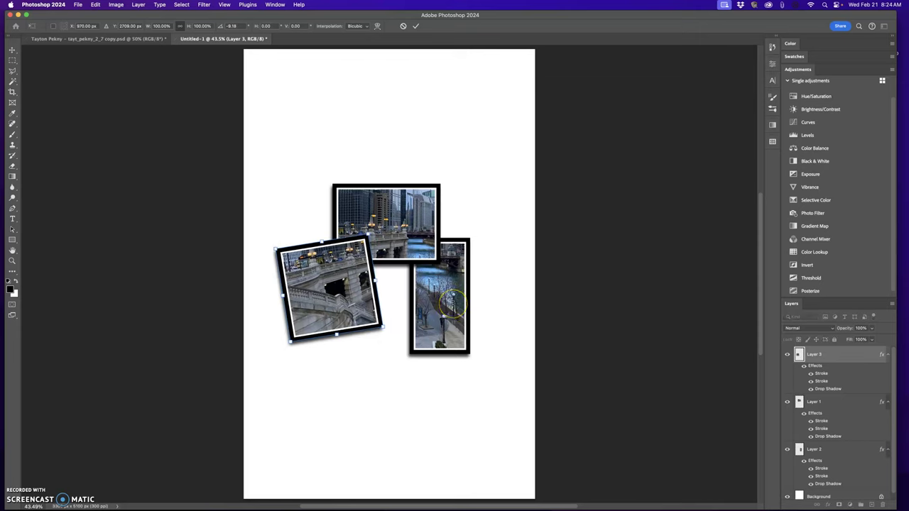
pyautogui.press('Return')
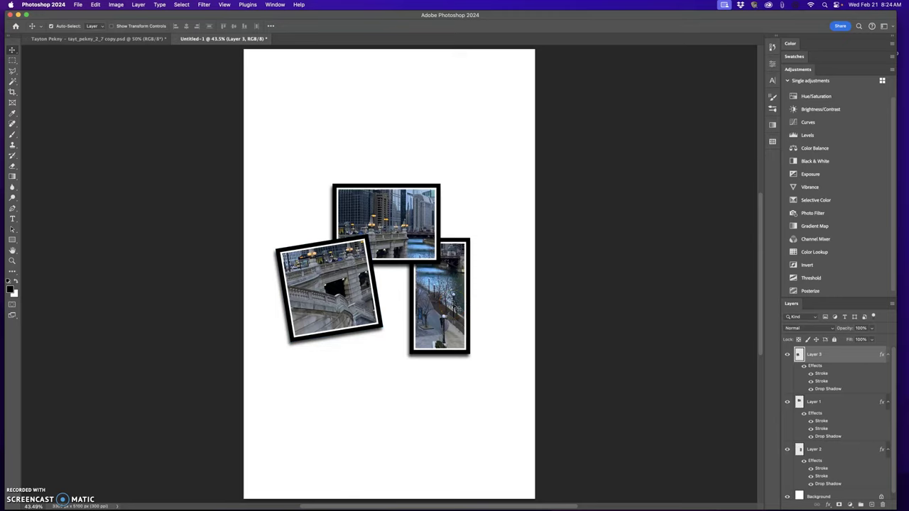
# Rotate the walkway piece on Layer 2 slightly clockwise.
pyautogui.rightClick(445, 298)
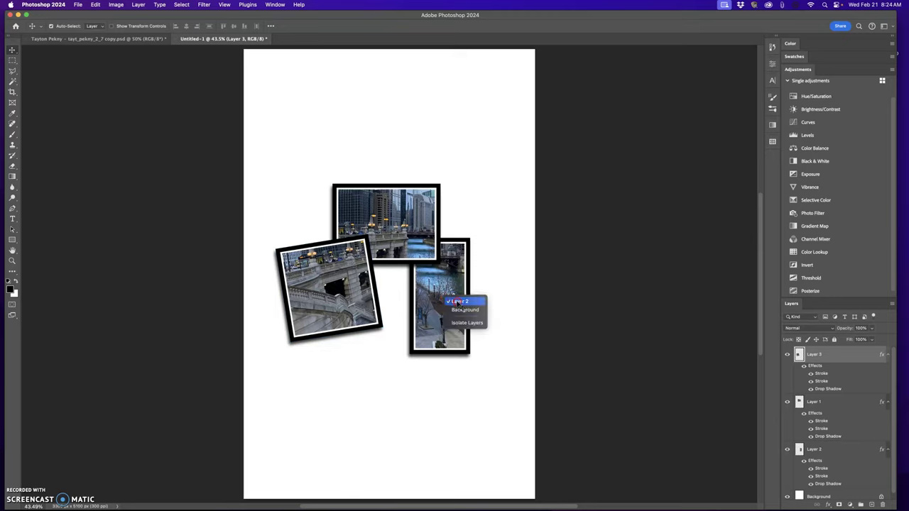
pyautogui.click(458, 301)
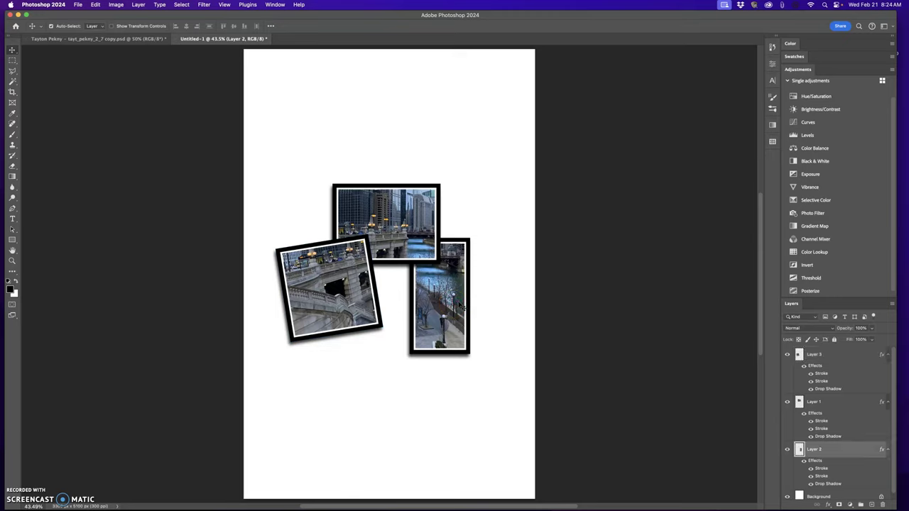
pyautogui.press('super+t')
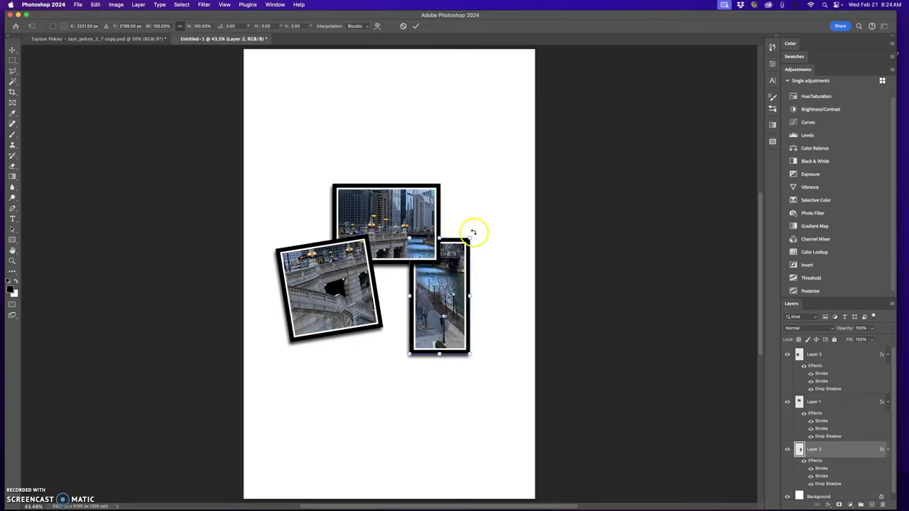
pyautogui.moveTo(473, 232); pyautogui.dragTo(480, 236)
pyautogui.press('Return')
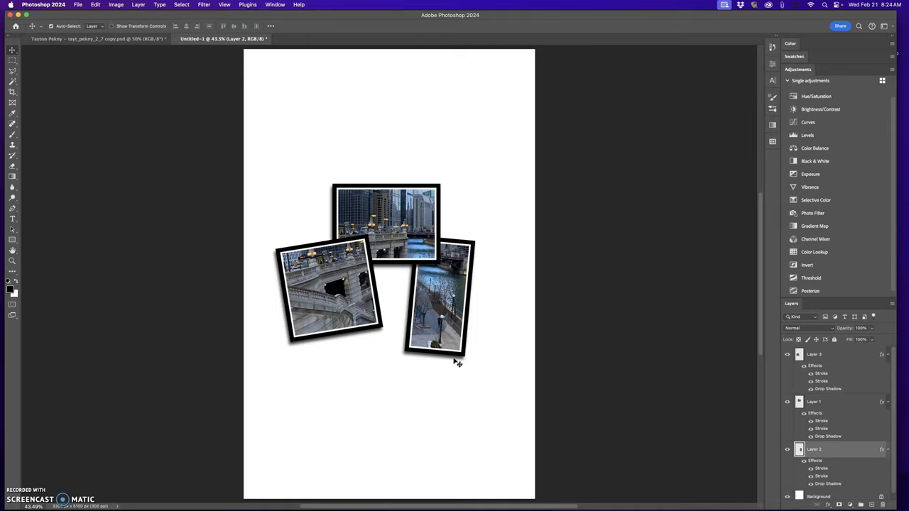
pyautogui.click(529, 367)
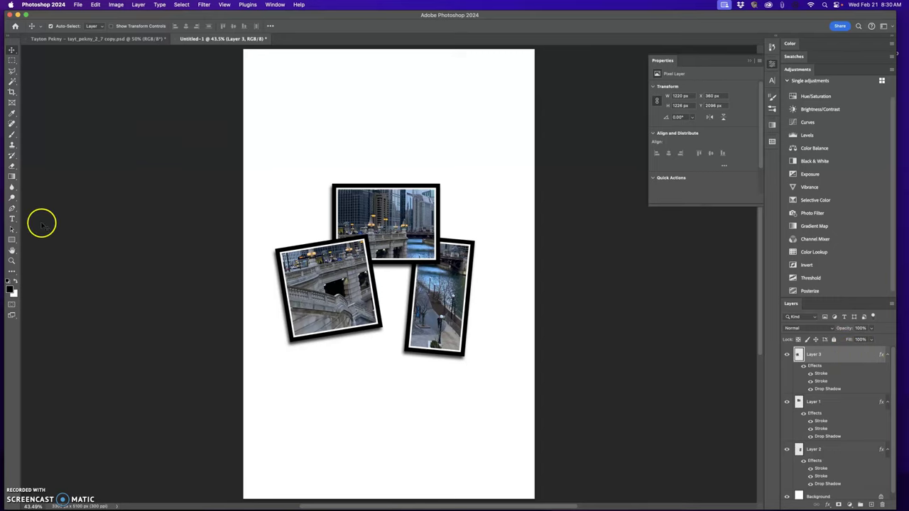
# Draw a rectangle shape of about 932 × 648 px above Layer 3, overlapping the upper right corner of the bridge piece.
pyautogui.click(844, 355)
pyautogui.click(12, 241)
pyautogui.click(37, 239)
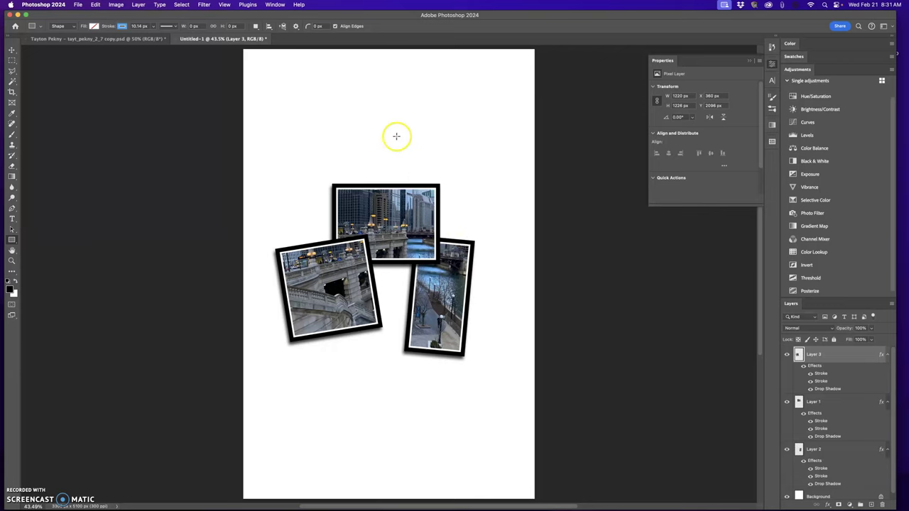
pyautogui.moveTo(391, 139); pyautogui.dragTo(473, 196)
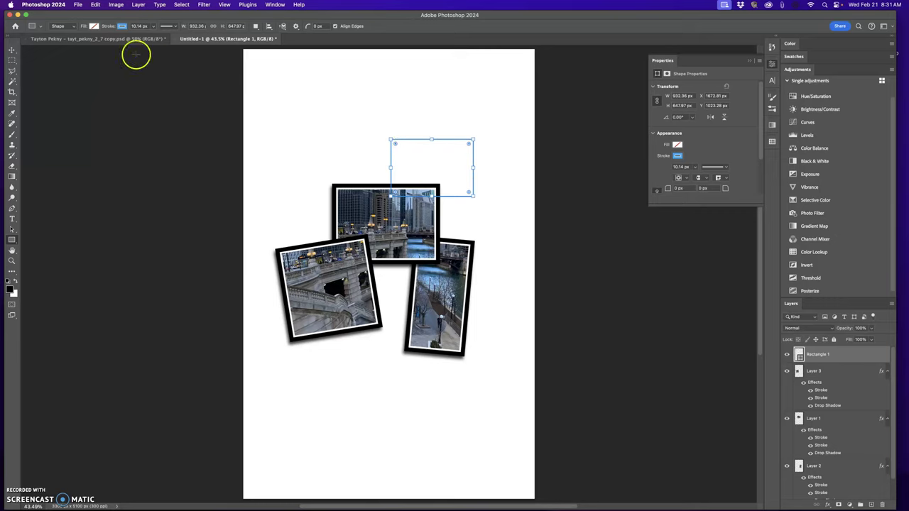
# Give the new rectangle a black fill and no stroke.
pyautogui.click(92, 27)
pyautogui.click(65, 69)
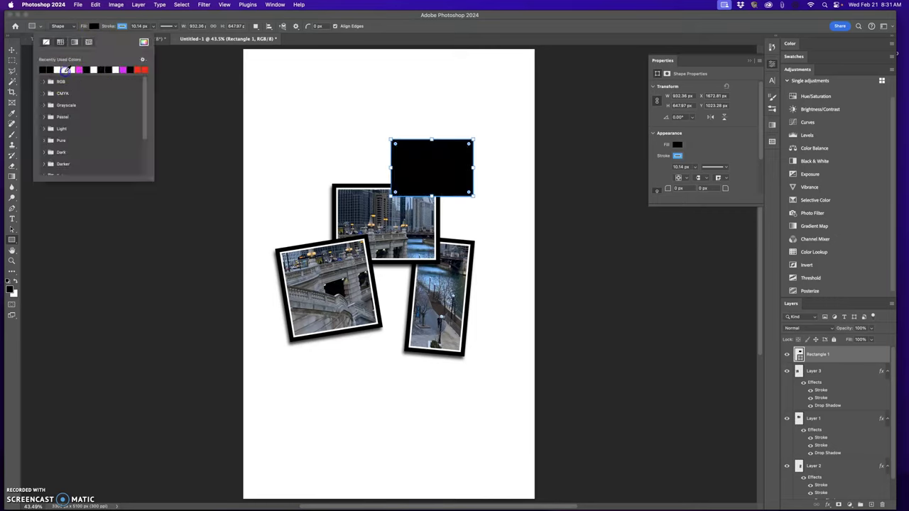
pyautogui.click(124, 27)
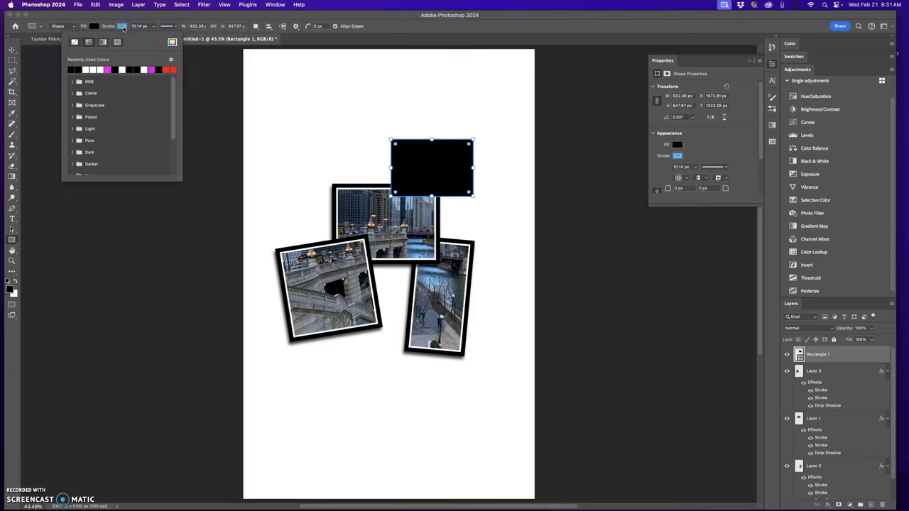
pyautogui.click(75, 43)
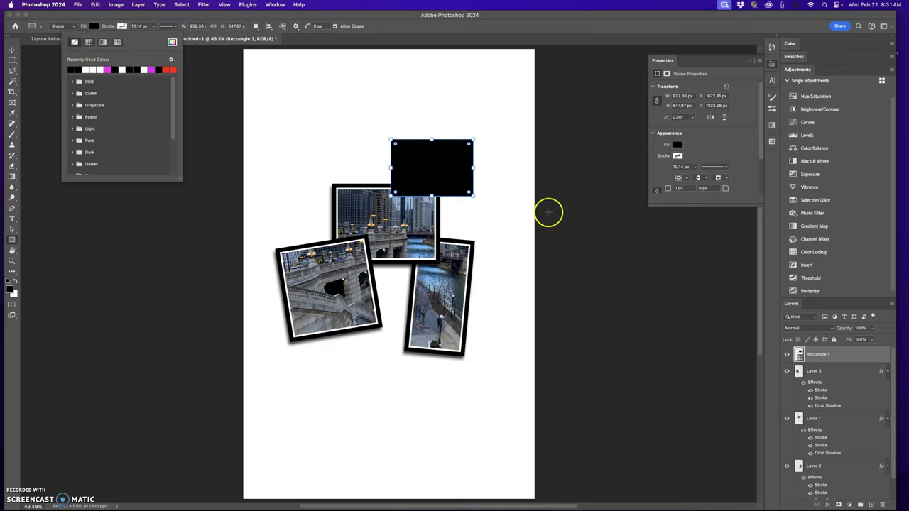
pyautogui.click(865, 354)
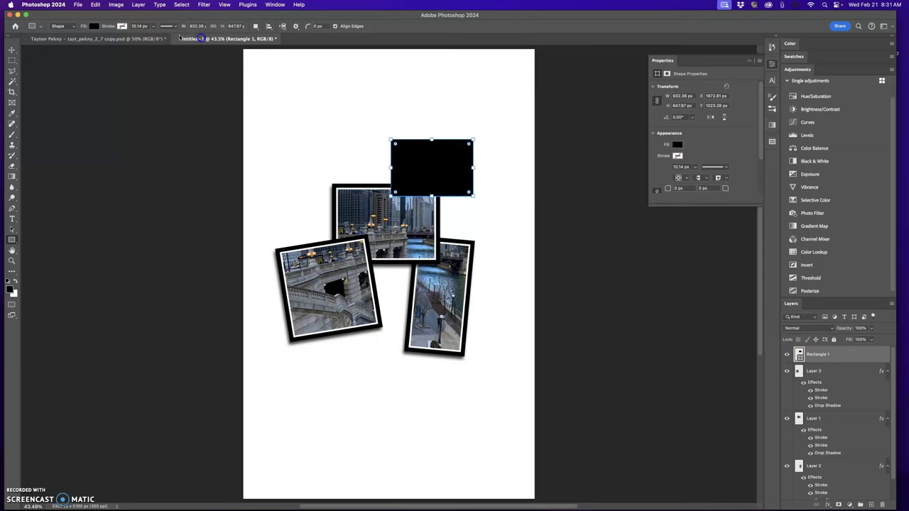
# In the original river photo document, marquee-select a wide area of about 1310 × 726 px across the skyline towers.
pyautogui.click(109, 38)
pyautogui.click(389, 253)
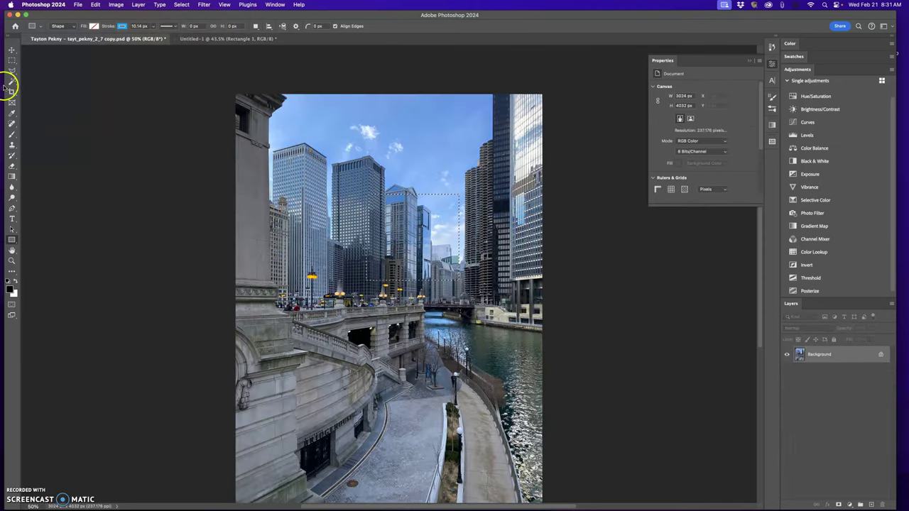
pyautogui.click(11, 60)
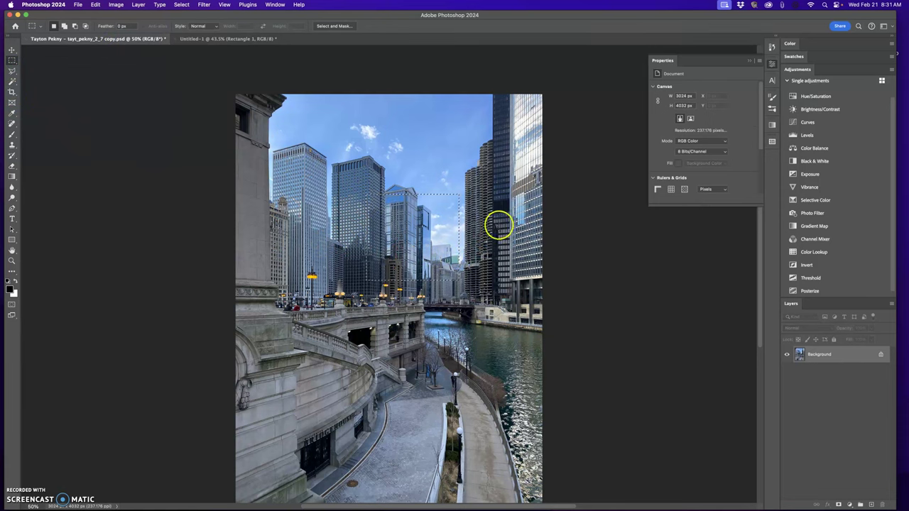
pyautogui.moveTo(524, 220); pyautogui.dragTo(393, 290)
pyautogui.click(475, 326)
# Bring the selected skyline piece into the collage over the black rectangle and clip its layer to Rectangle 1.
pyautogui.click(12, 50)
pyautogui.moveTo(416, 230); pyautogui.dragTo(433, 170)
pyautogui.click(531, 210)
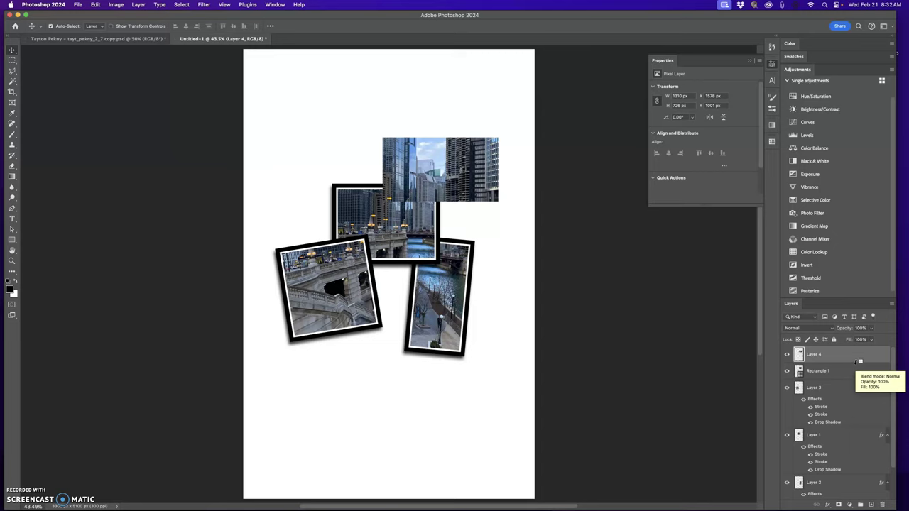
pyautogui.keyDown('alt'); pyautogui.click(856, 362); pyautogui.keyUp('alt')
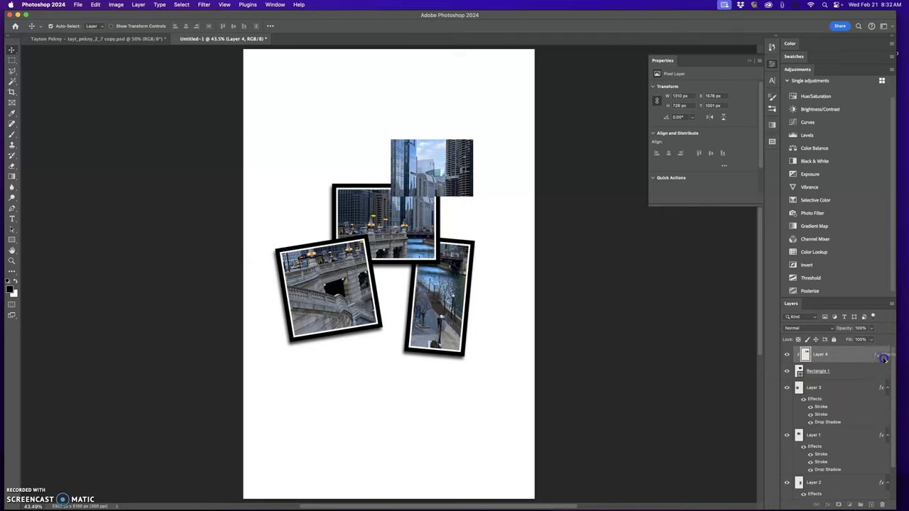
# Try copying Layer 3's strokes and drop shadow onto the clipped skyline layer, and undo it.
pyautogui.moveTo(880, 357); pyautogui.dragTo(879, 358)
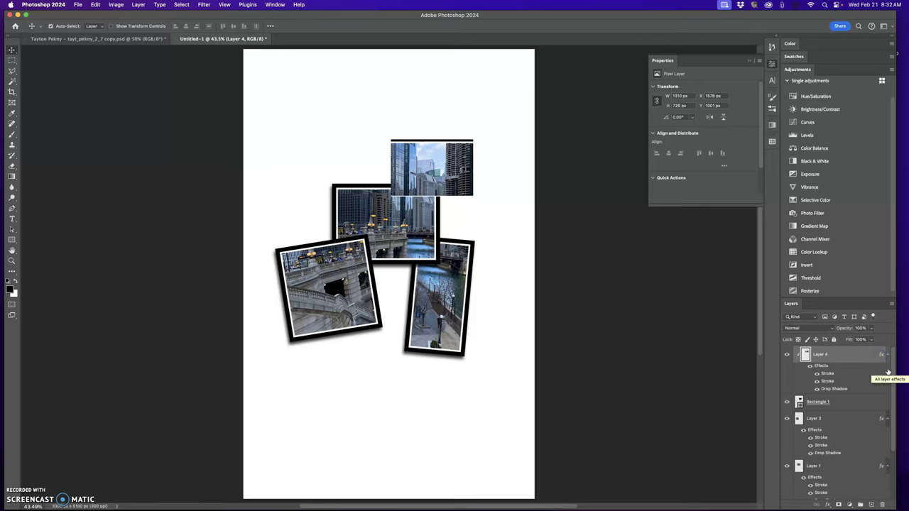
pyautogui.press('super+z')
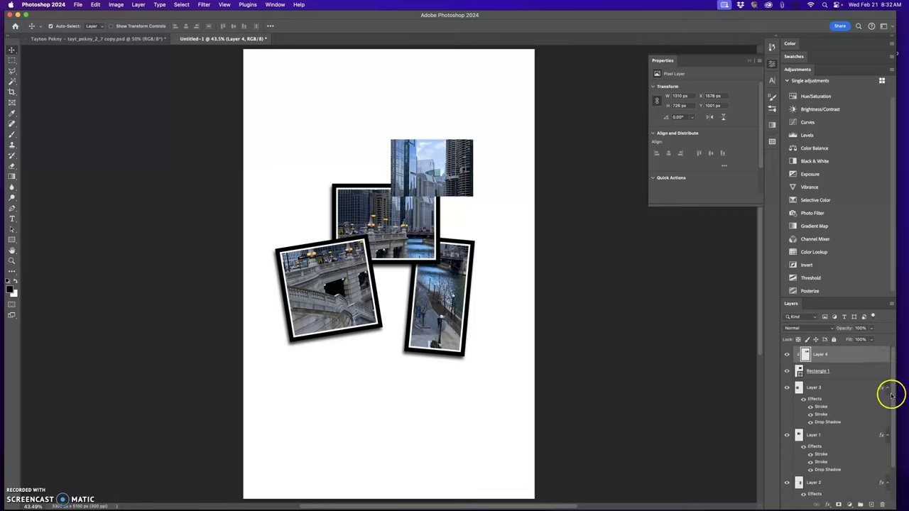
# Copy Layer 3's strokes and drop shadow onto Rectangle 1, and enlarge the clipped skyline image to about 2311 × 1281 px within its frame.
pyautogui.moveTo(881, 389); pyautogui.dragTo(880, 371)
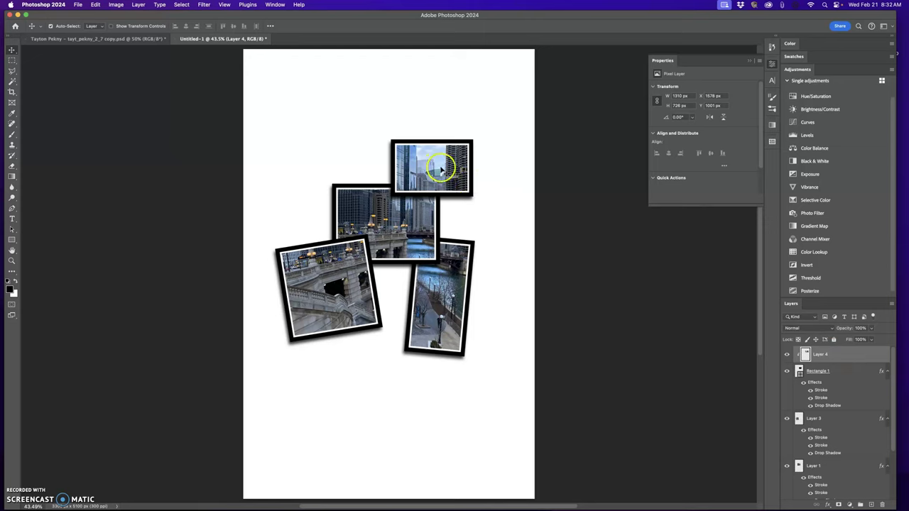
pyautogui.press('super+t')
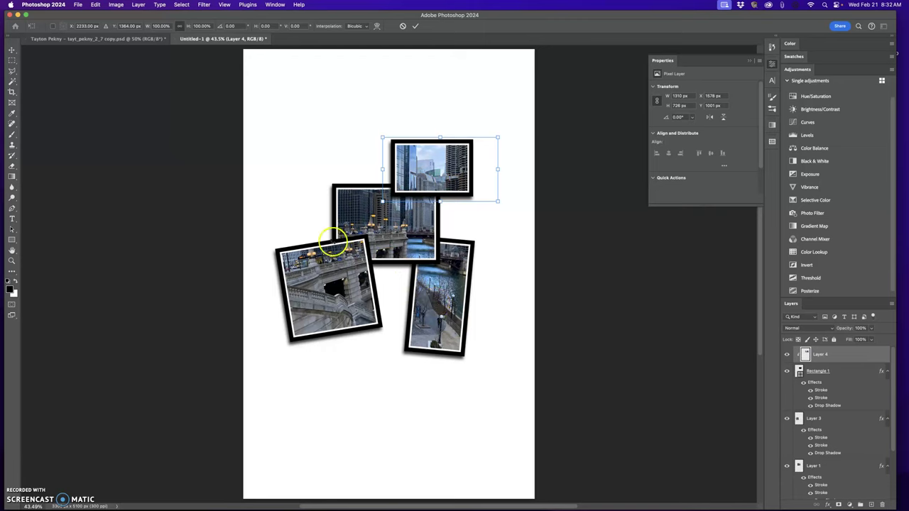
pyautogui.moveTo(383, 137); pyautogui.dragTo(321, 109)
pyautogui.moveTo(350, 142); pyautogui.dragTo(376, 157)
pyautogui.moveTo(348, 122); pyautogui.dragTo(393, 138)
pyautogui.press('Return')
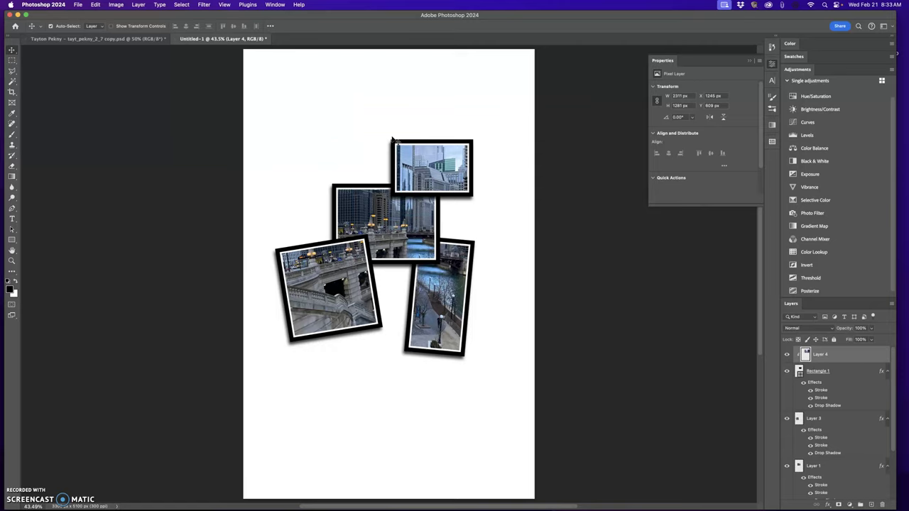
# Select the clipped skyline Layer 4 together with Rectangle 1 and link the two layers.
pyautogui.click(845, 370)
pyautogui.click(843, 355)
pyautogui.click(846, 370)
pyautogui.click(844, 357)
pyautogui.keyDown('shift'); pyautogui.click(842, 370); pyautogui.keyUp('shift')
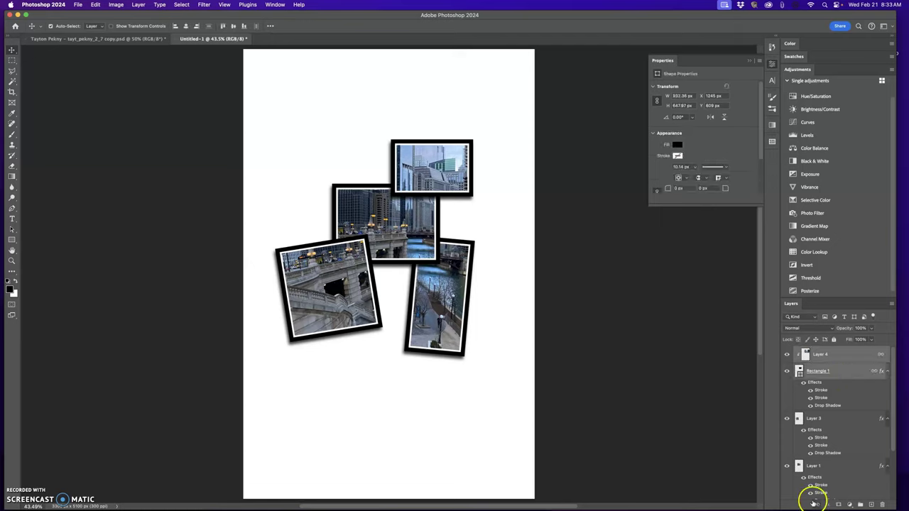
# Rotate the linked skyline image and its frame about 22.5° clockwise and position them over the upper corner of the central photo.
pyautogui.press('super+t')
pyautogui.moveTo(561, 100); pyautogui.dragTo(568, 138)
pyautogui.moveTo(466, 172)
pyautogui.mouseDown()
pyautogui.moveTo(474, 163)
pyautogui.moveTo(471, 189)
pyautogui.mouseUp()
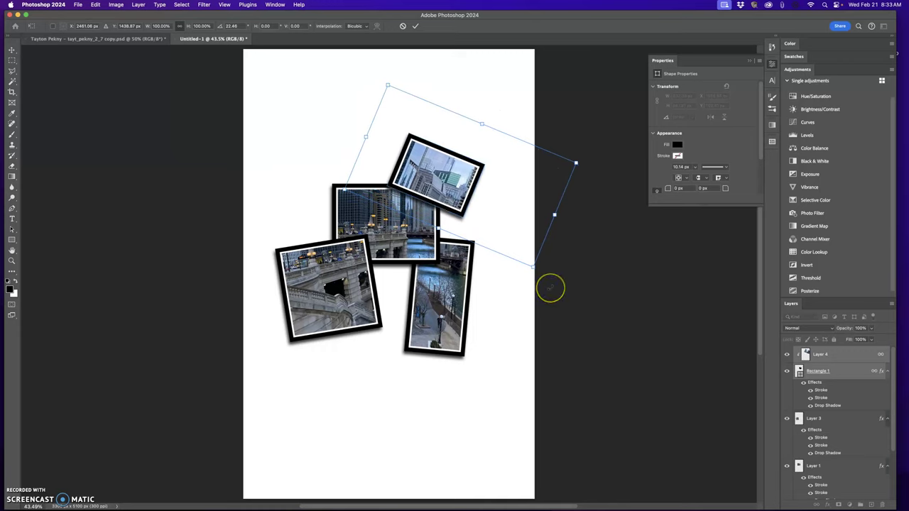
pyautogui.press('Return')
pyautogui.click(459, 184)
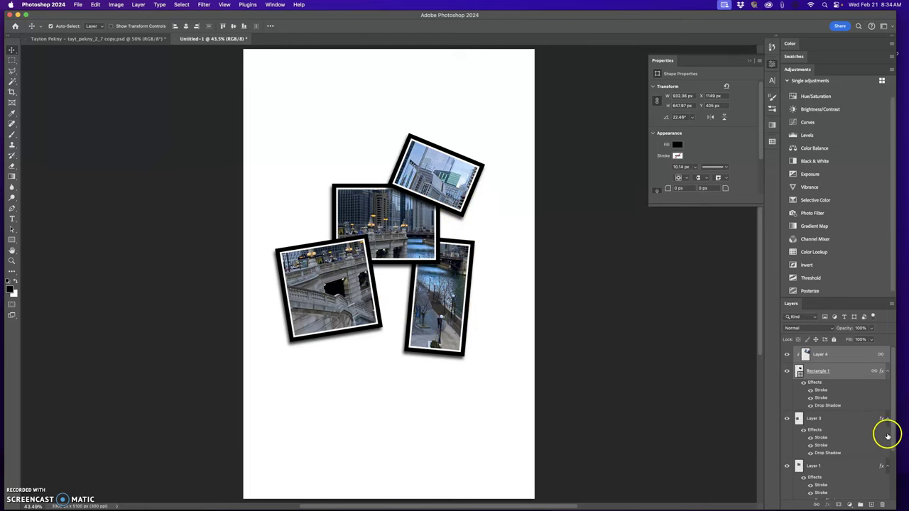
# Identify the white stroke among Layer 3's effects by toggling its visibility, and delete that stroke from the layer.
pyautogui.click(850, 422)
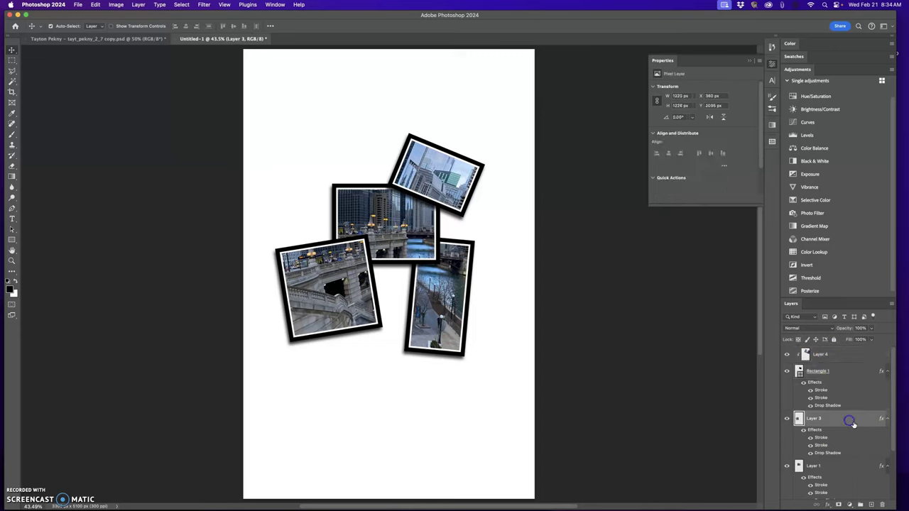
pyautogui.click(810, 446)
pyautogui.click(811, 445)
pyautogui.moveTo(869, 467); pyautogui.dragTo(882, 504)
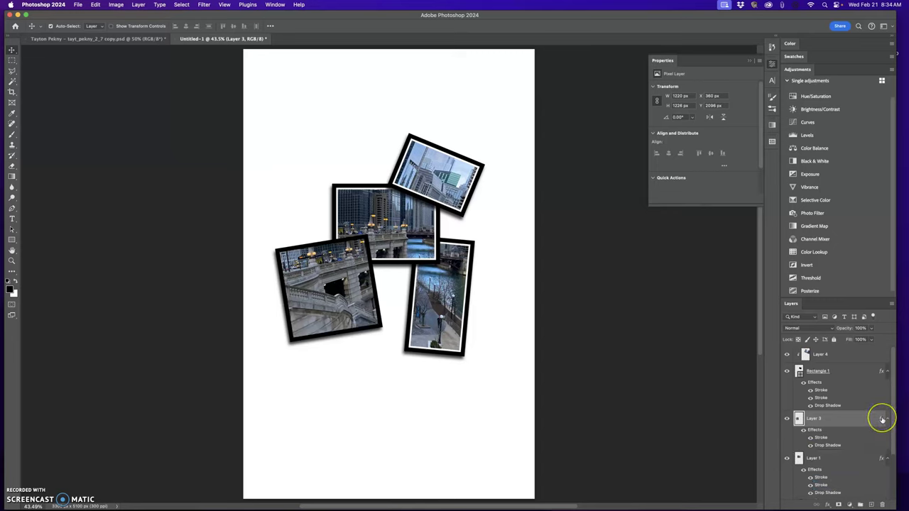
# Copy Layer 3's black stroke and drop shadow onto Rectangle 1, Layer 1 and Layer 2, replacing their existing effects.
pyautogui.moveTo(881, 420); pyautogui.dragTo(879, 406)
pyautogui.moveTo(879, 371); pyautogui.dragTo(879, 373)
pyautogui.moveTo(881, 412); pyautogui.dragTo(877, 453)
pyautogui.scroll(-2, 853, 443)
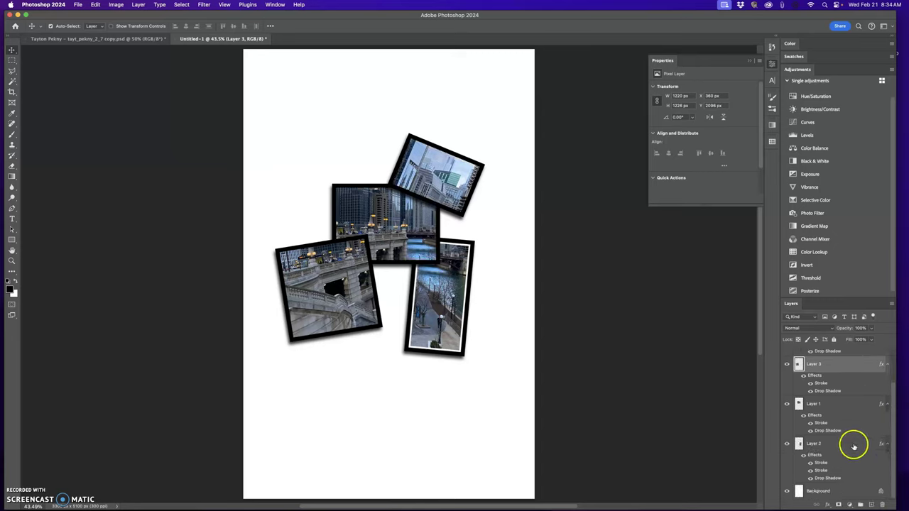
pyautogui.moveTo(880, 404); pyautogui.dragTo(882, 406)
pyautogui.moveTo(879, 447); pyautogui.dragTo(878, 450)
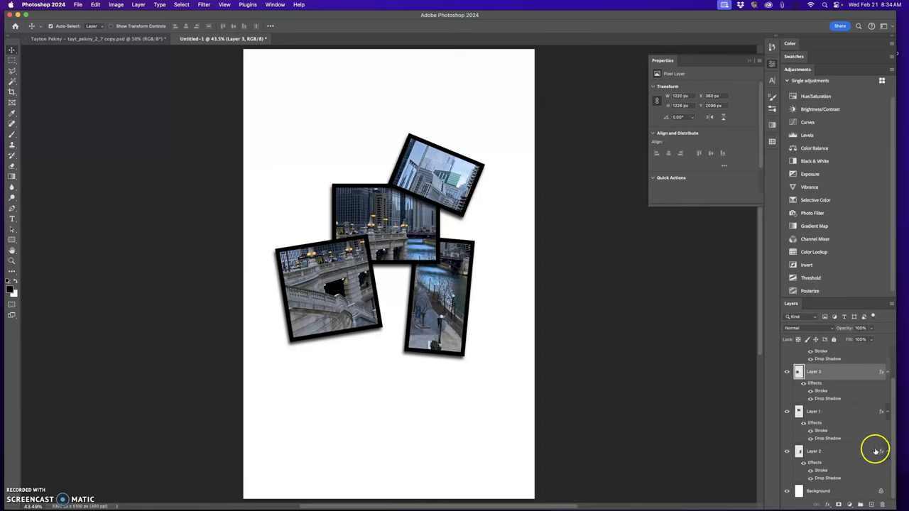